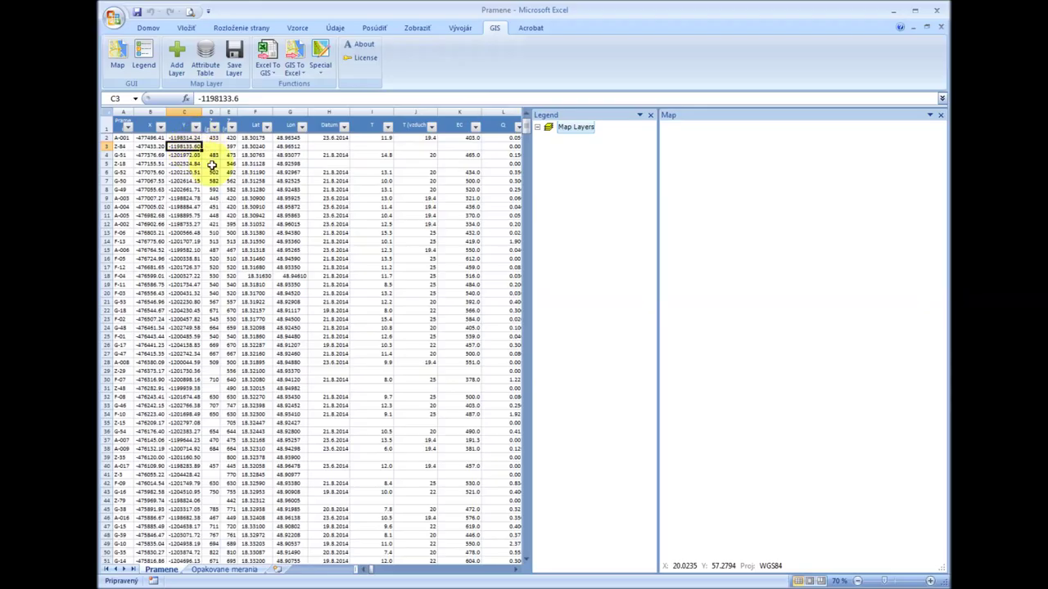
Select column A of the Pramene spring measurements
left_click(148, 206)
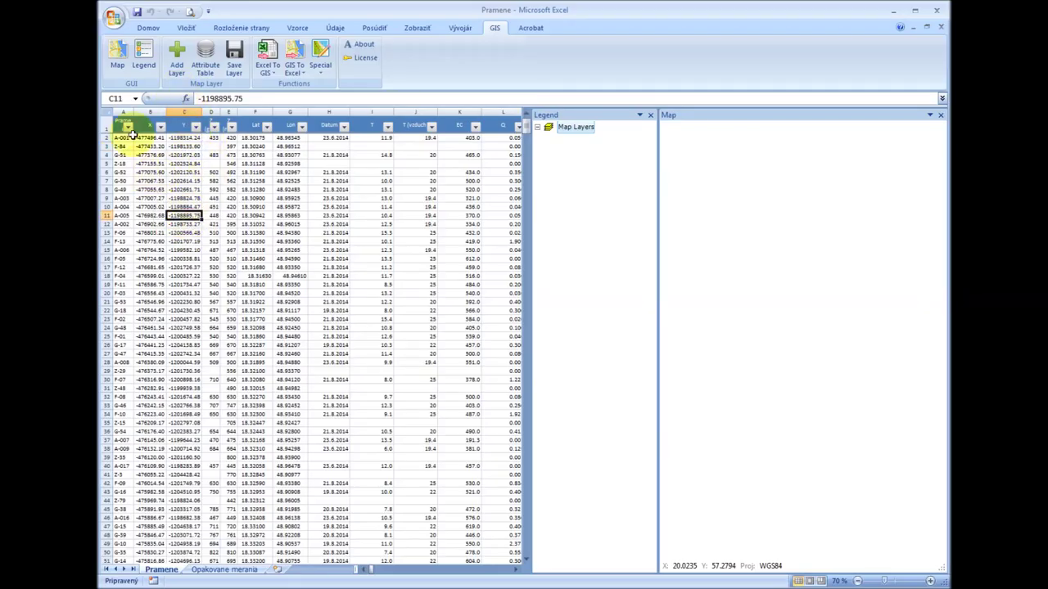
Create the New_Layer point layer from spring columns A–E, keeping X and Y as coordinates
left_click(123, 109)
left_click_drag(123, 108, 228, 112)
left_click(266, 59)
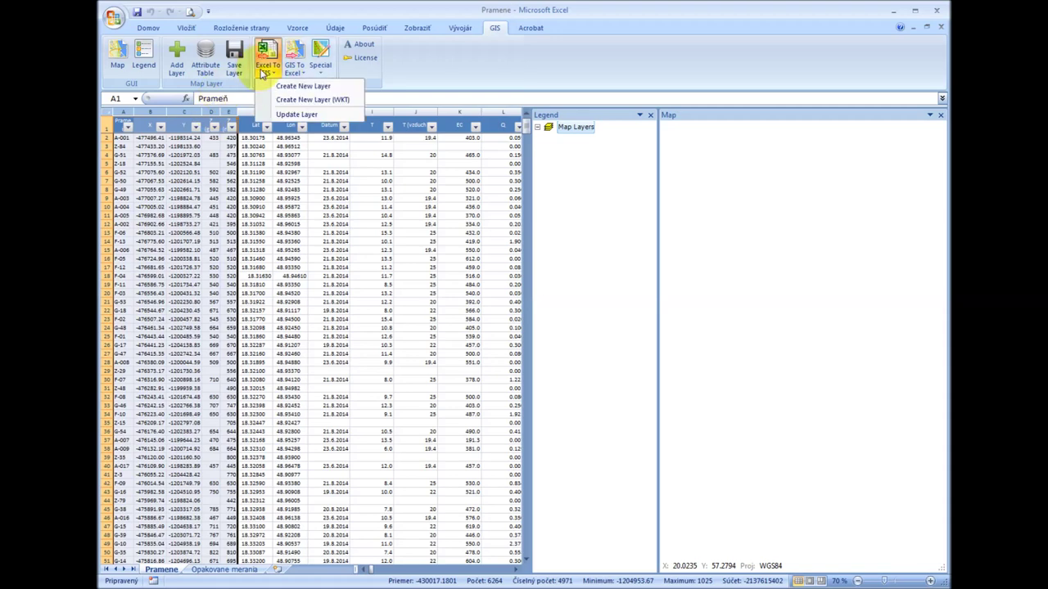
left_click(270, 86)
left_click(173, 74)
left_click(144, 73)
left_click(254, 91)
left_click(254, 100)
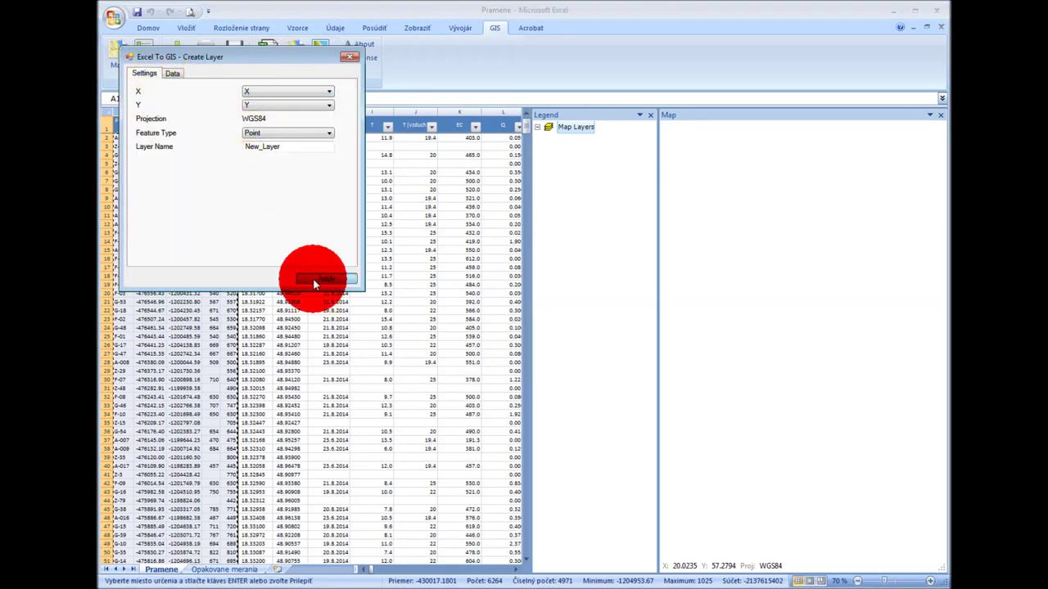
left_click(316, 282)
left_click(350, 57)
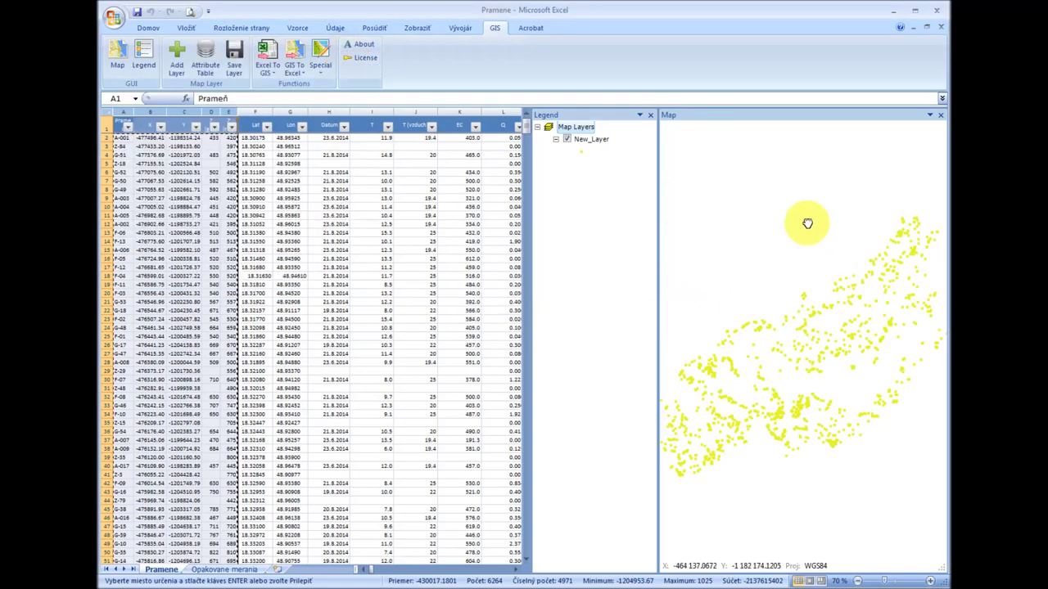
left_click(767, 299)
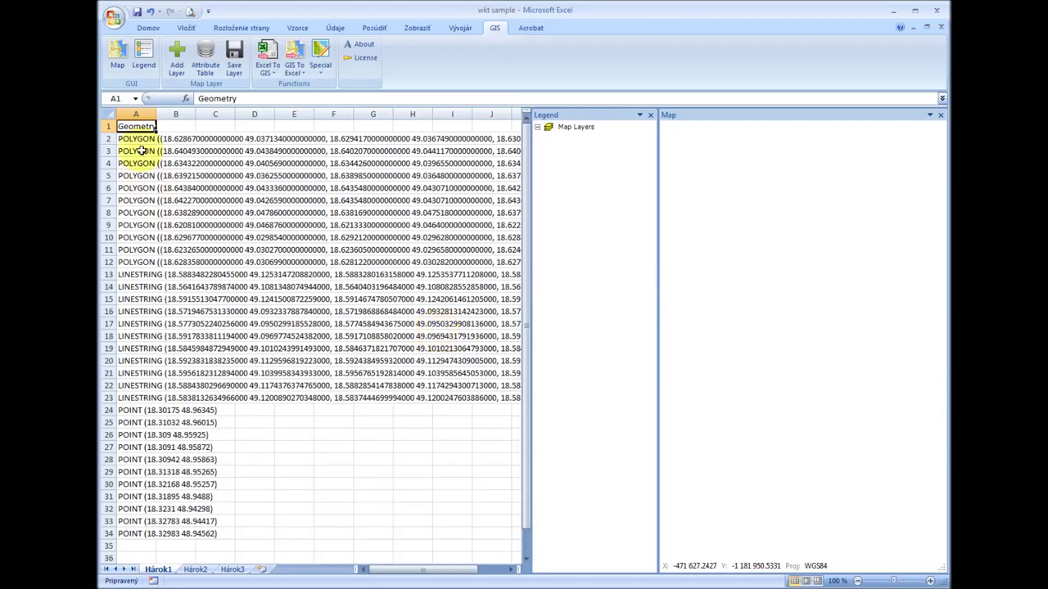
Build a WKT polygon layer from cells A1:A12 using the Geometry column
mouse_move(135, 126)
left_mouse_down()
mouse_move(123, 218)
mouse_move(136, 262)
left_mouse_up()
left_click(267, 65)
left_click(302, 99)
left_click(384, 158)
left_click(385, 166)
left_click(447, 285)
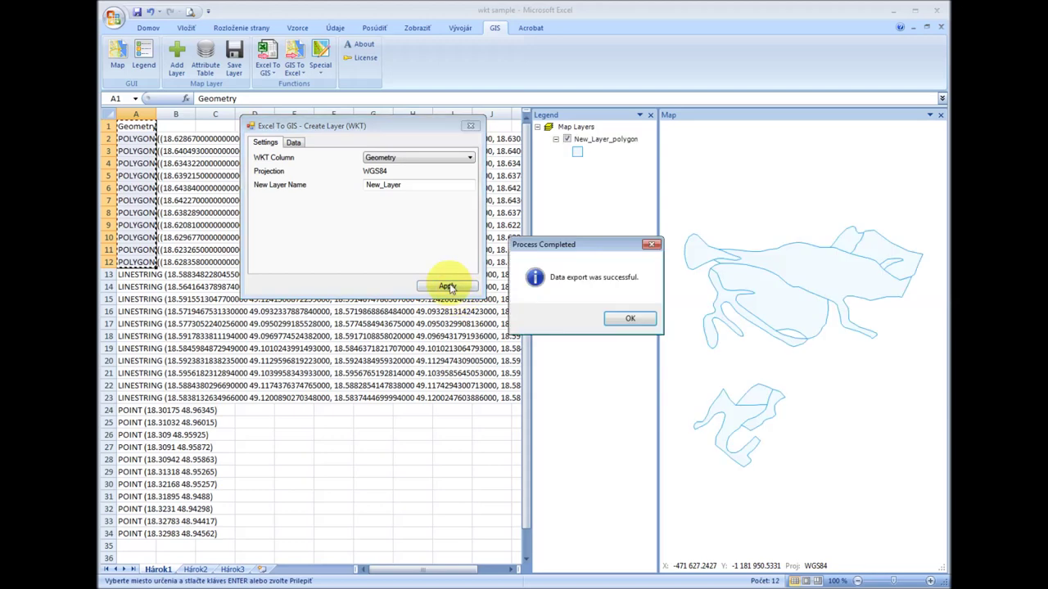
left_click(693, 316)
left_click(472, 127)
Inspect the full POLYGON text in cell A2, then collapse it back to one line
left_click(136, 139)
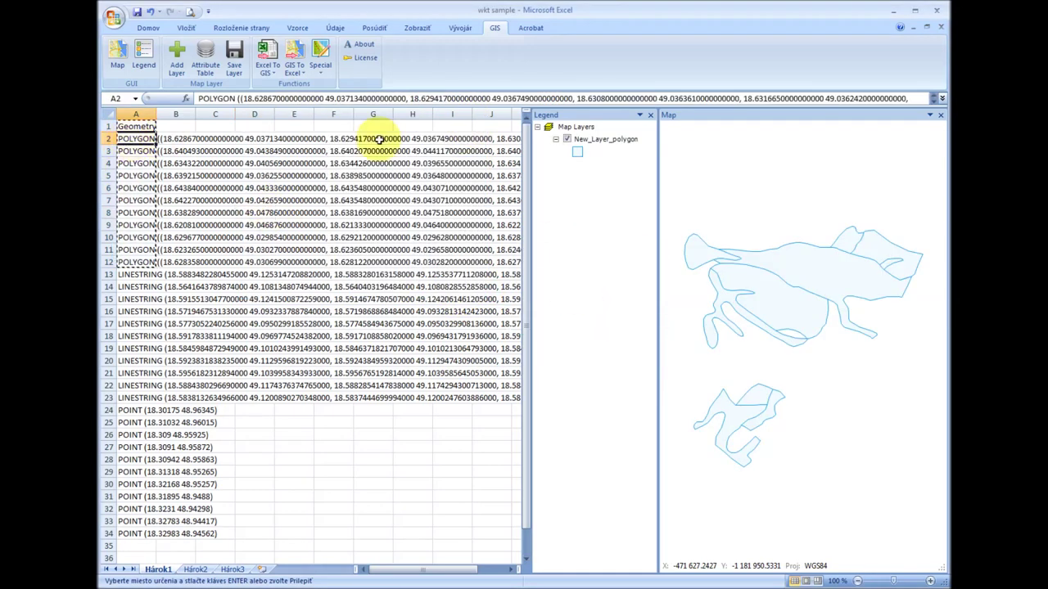
left_click(942, 98)
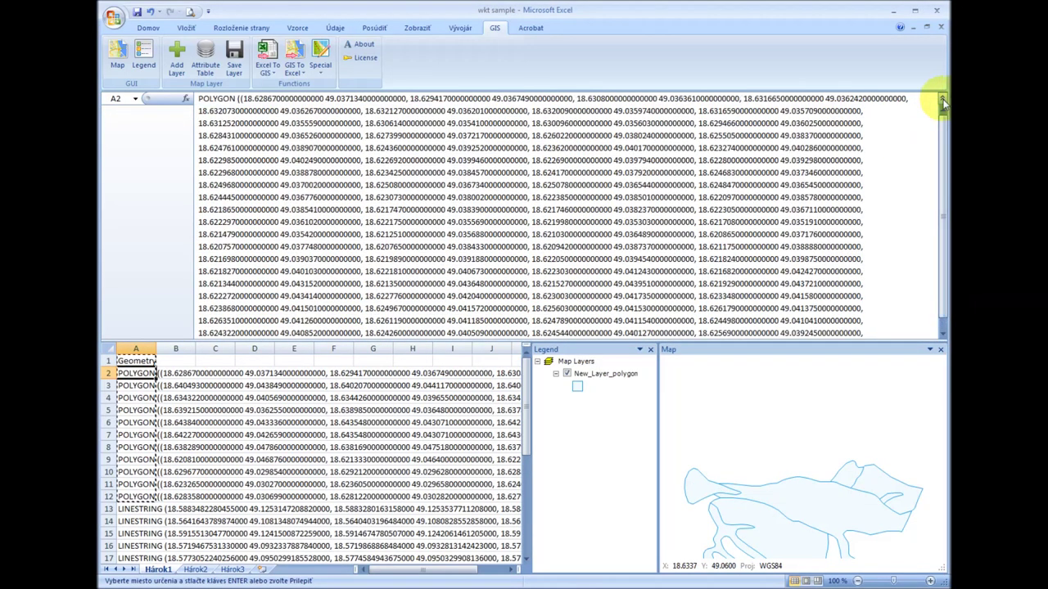
left_click(942, 98)
scroll(750, 269, "up", 3)
scroll(749, 270, "down", 3)
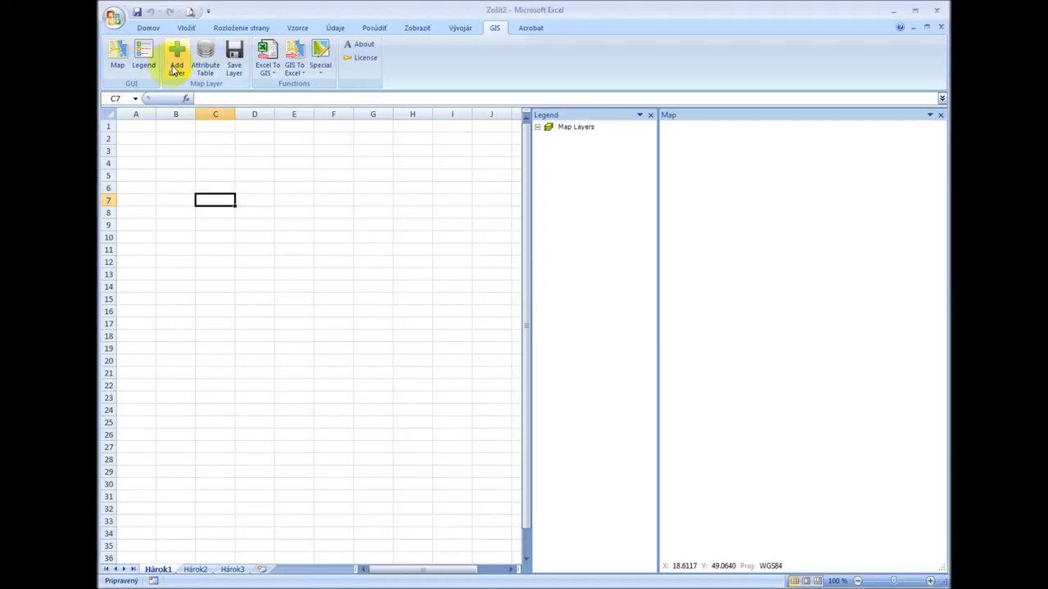
Load the Geologicka_stavba_WGS_region geology shapefile onto the map
left_click(177, 56)
left_click(300, 111)
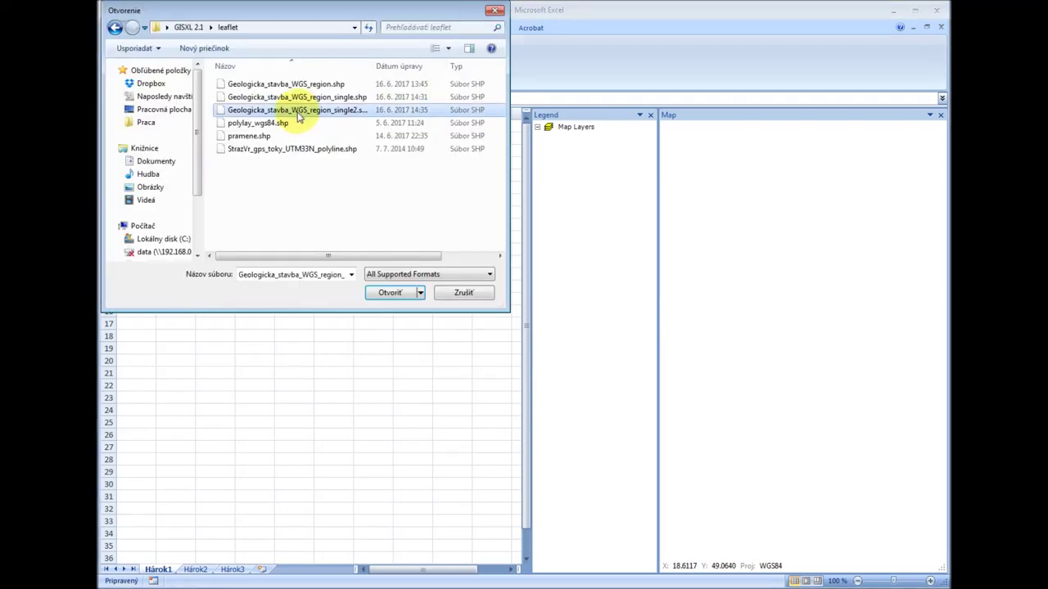
double_click(300, 110)
left_click_drag(792, 368, 811, 315)
scroll(763, 299, "up", 3)
scroll(760, 283, "down", 1)
scroll(755, 266, "down", 1)
scroll(862, 287, "down", 2)
Select three geology polygons, make a new layer from them, and hide the original layer
right_click(747, 250)
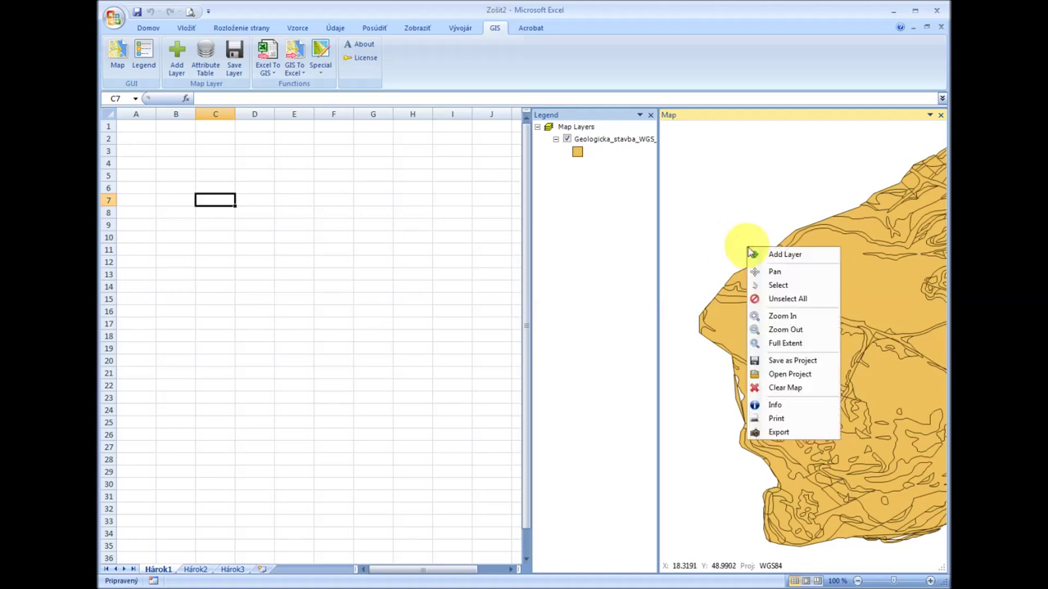
left_click(779, 285)
left_click(769, 360)
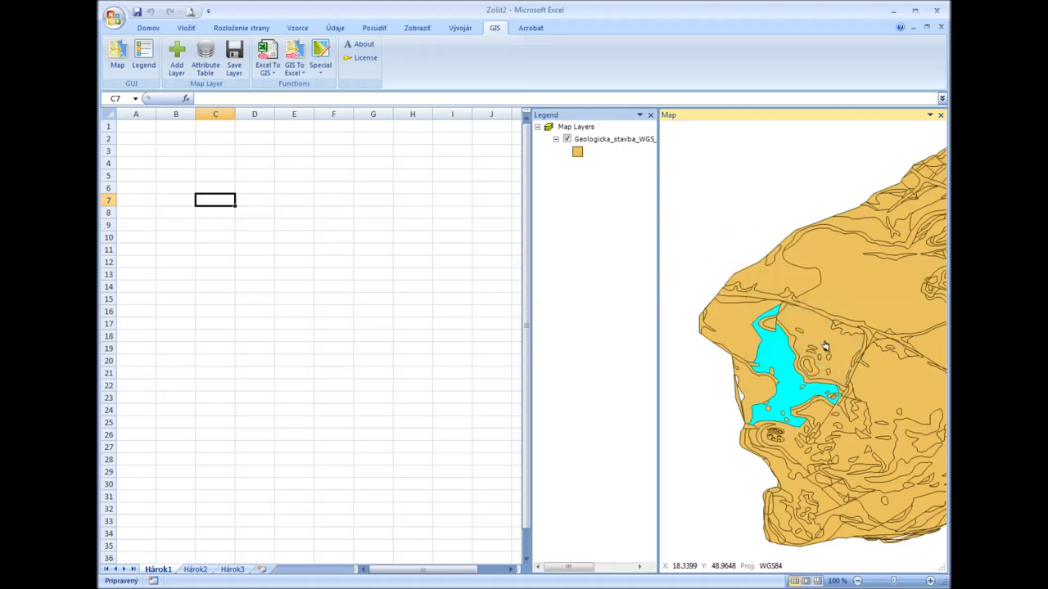
left_click(725, 328)
left_click(791, 281)
right_click(597, 141)
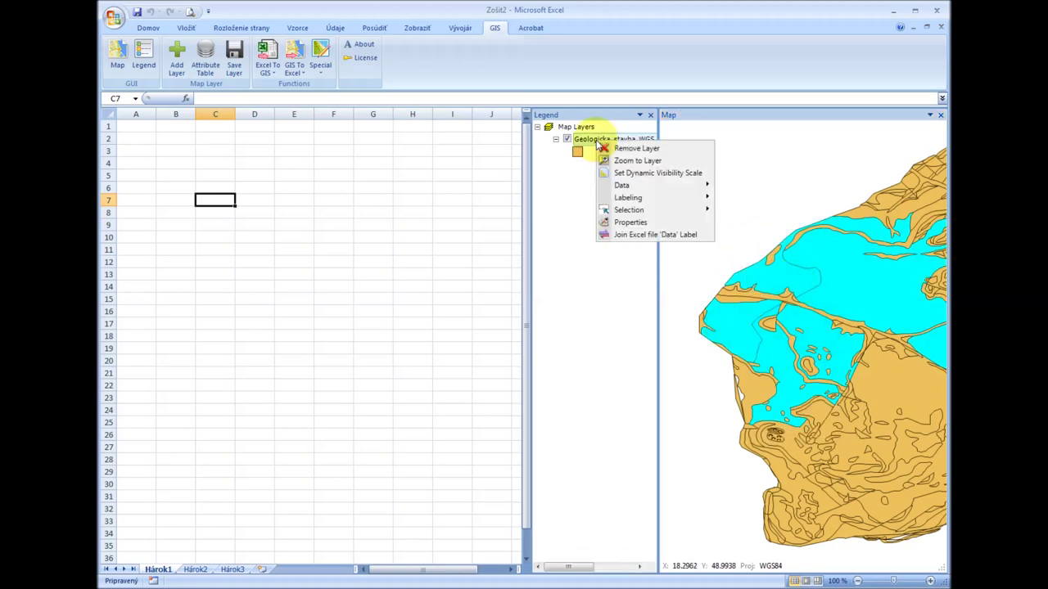
left_click(761, 217)
left_click(566, 164)
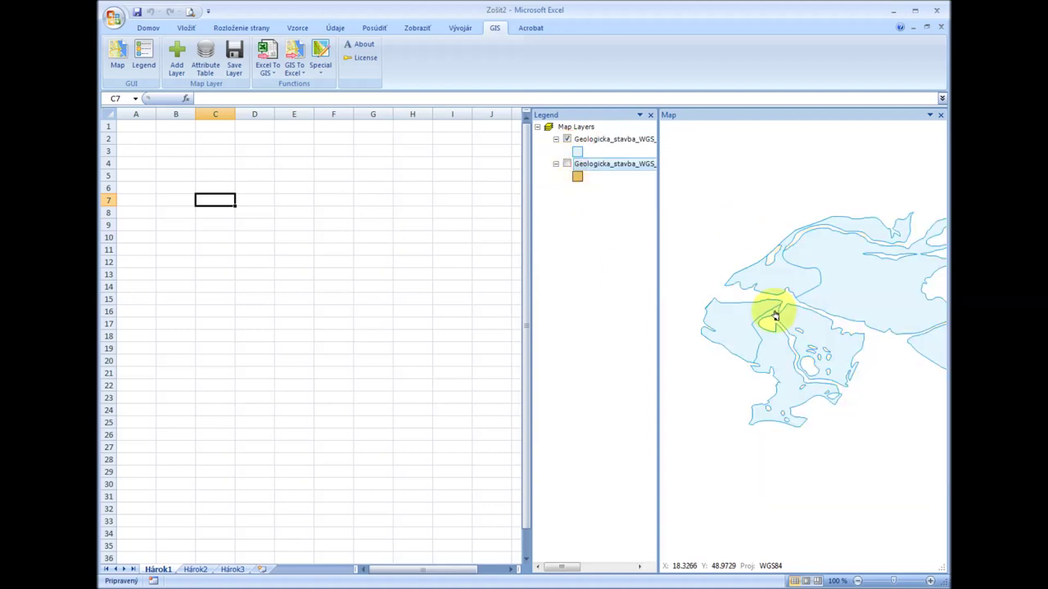
Switch the map back to panning and zoom out around the new polygon layer
right_click(767, 174)
left_click(793, 204)
right_click(791, 199)
left_click(778, 215)
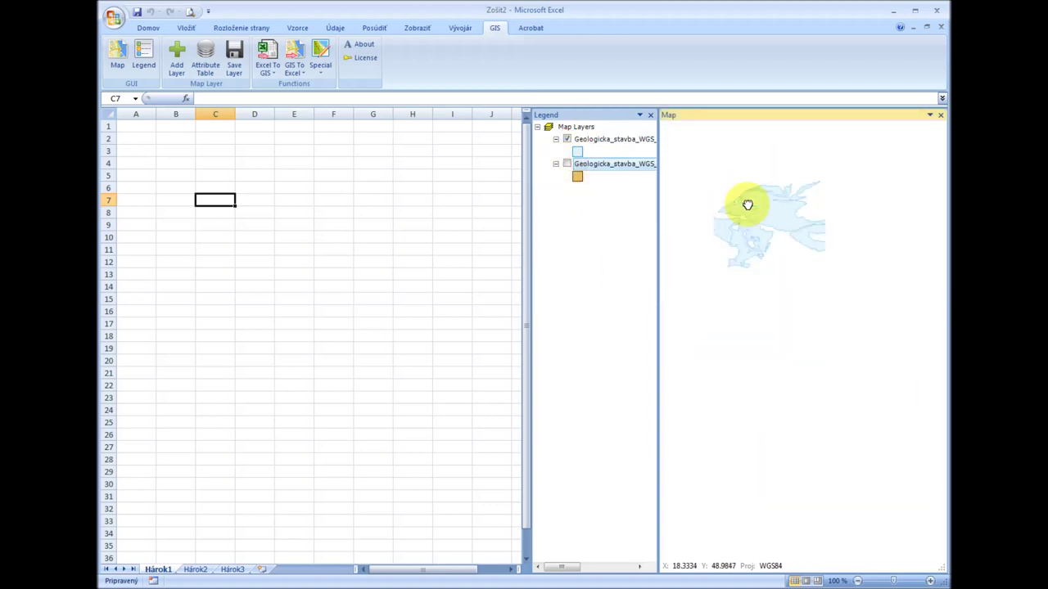
left_click(295, 74)
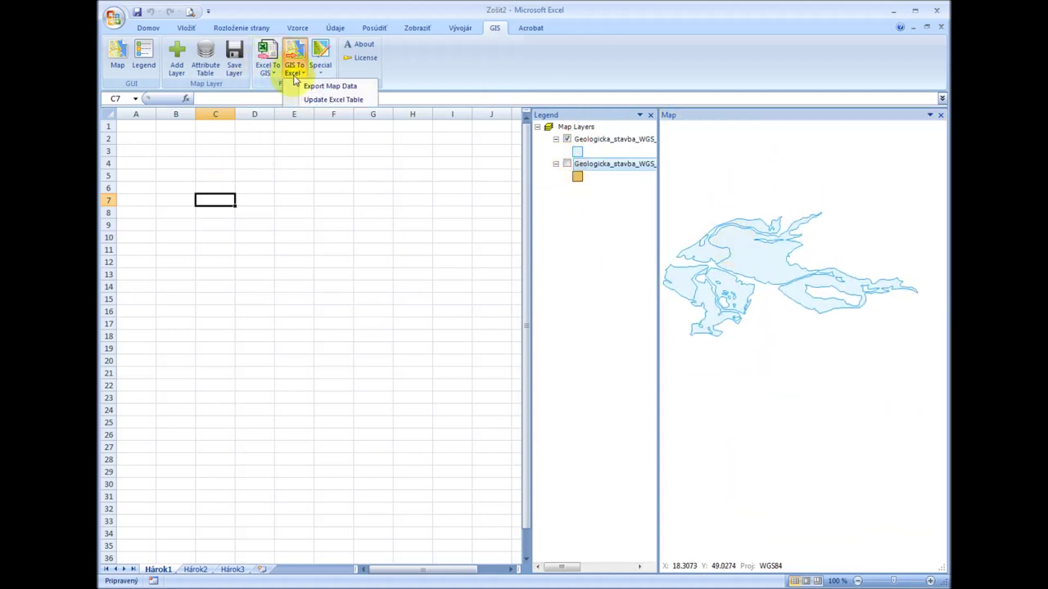
Export the selected geology layer with Feature$ID, Polygon$WKT and Polygon$GeoJSON to the clipboard
left_click(328, 86)
left_click(294, 73)
left_click(290, 83)
left_click(207, 171)
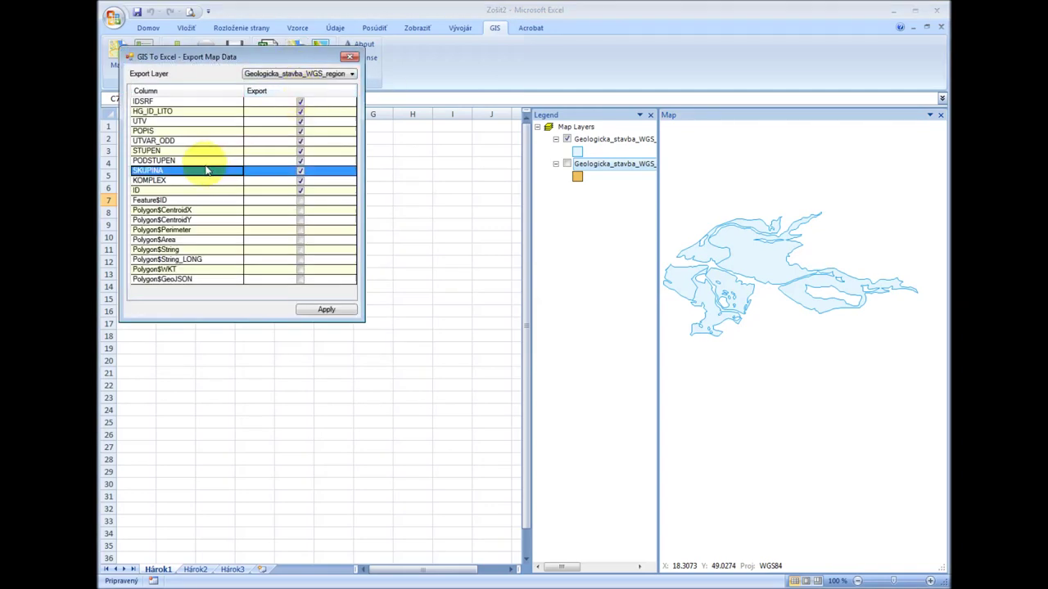
left_click(299, 201)
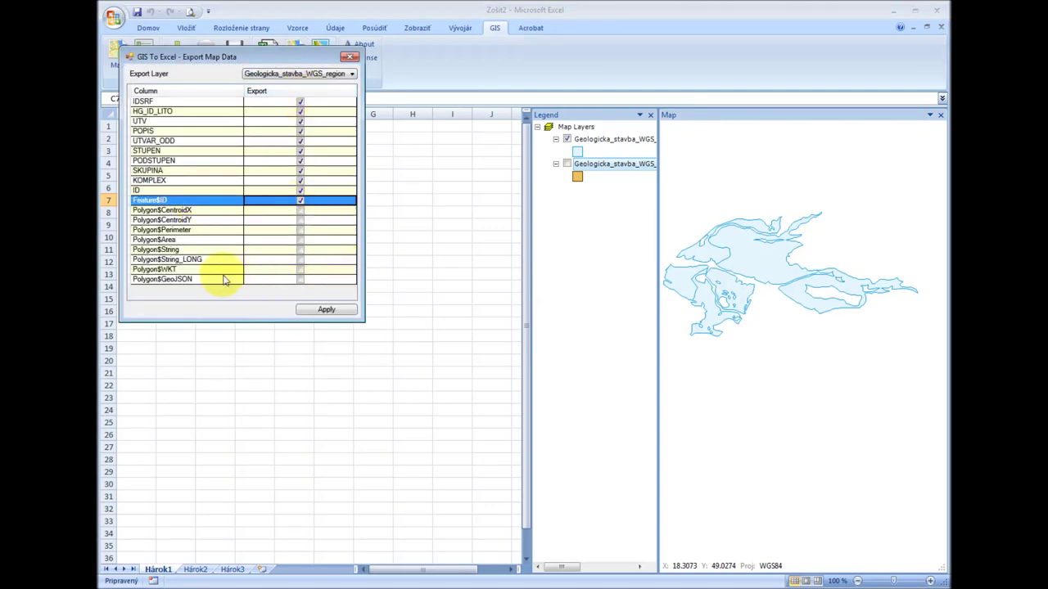
left_click(299, 269)
left_click(300, 280)
left_click(326, 310)
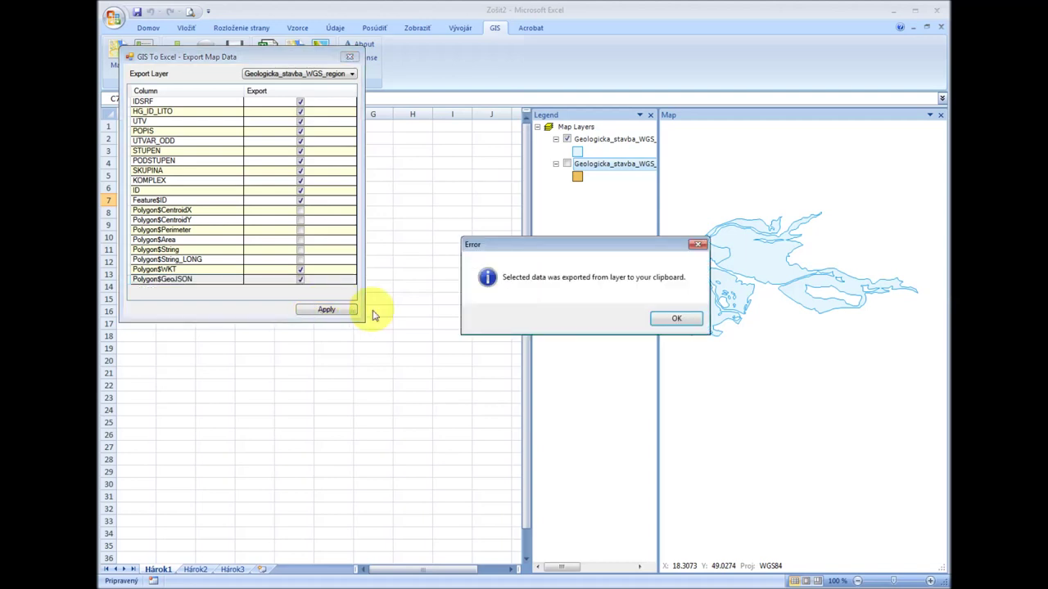
left_click(676, 318)
left_click(350, 56)
Paste the exported polygon table at A1 and view the full GeoJSON text in M2
left_click(139, 128)
key("ctrl+v")
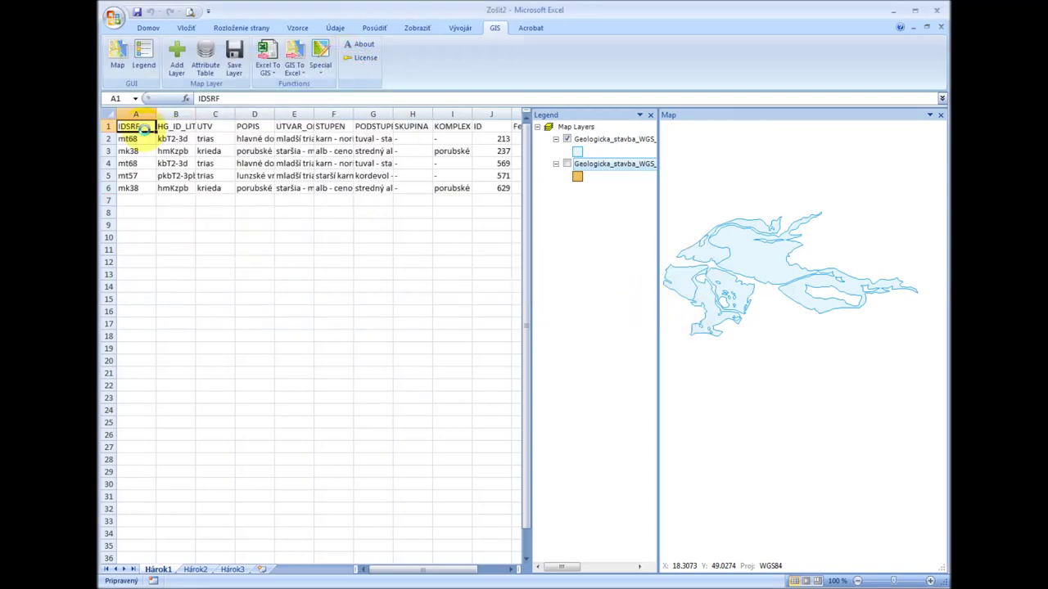
key("Right")
key("Right")
key("Right")
key("Right")
key("Right")
key("Right")
key("Right")
key("Right")
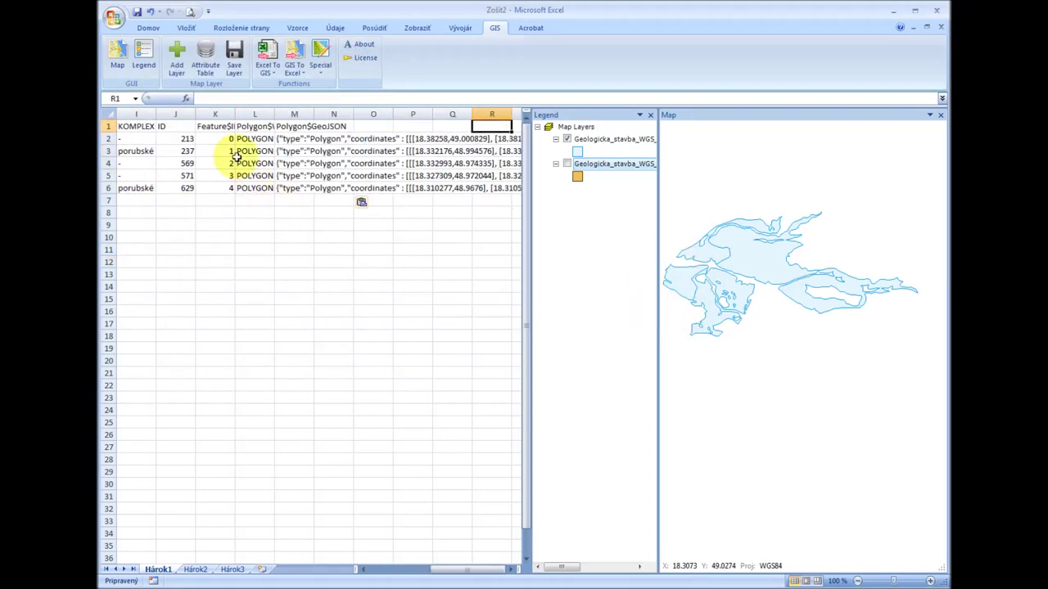
left_click(294, 138)
left_click(942, 98)
left_click(260, 131)
scroll(270, 172, "down", 3)
scroll(270, 172, "up", 5)
Check cells K2, L7 and L12, then shrink the long text view to one line
left_click(301, 374)
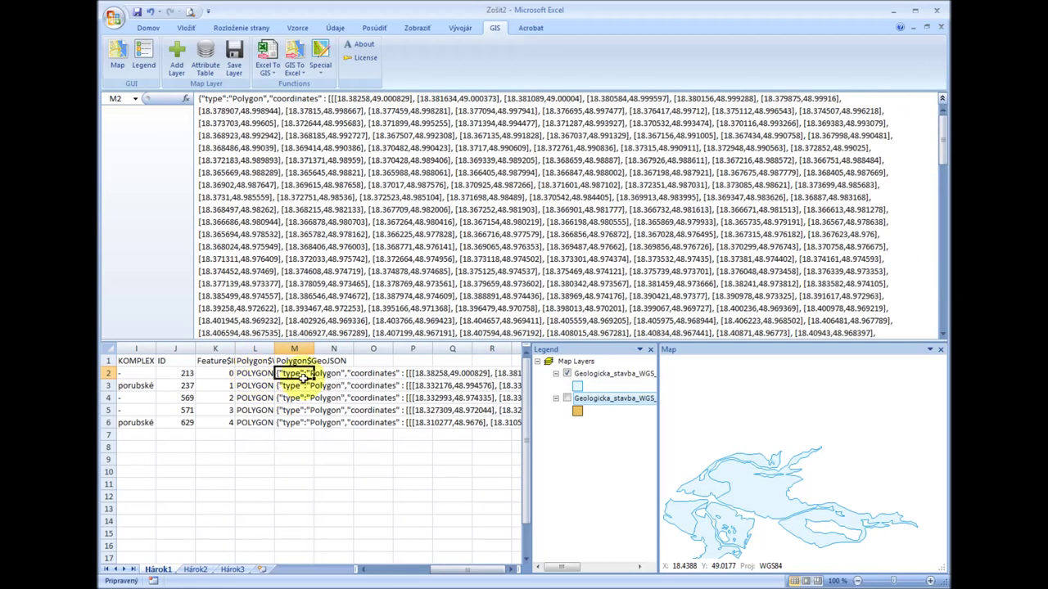
left_click(230, 374)
left_click(245, 432)
left_click(942, 98)
left_click(254, 261)
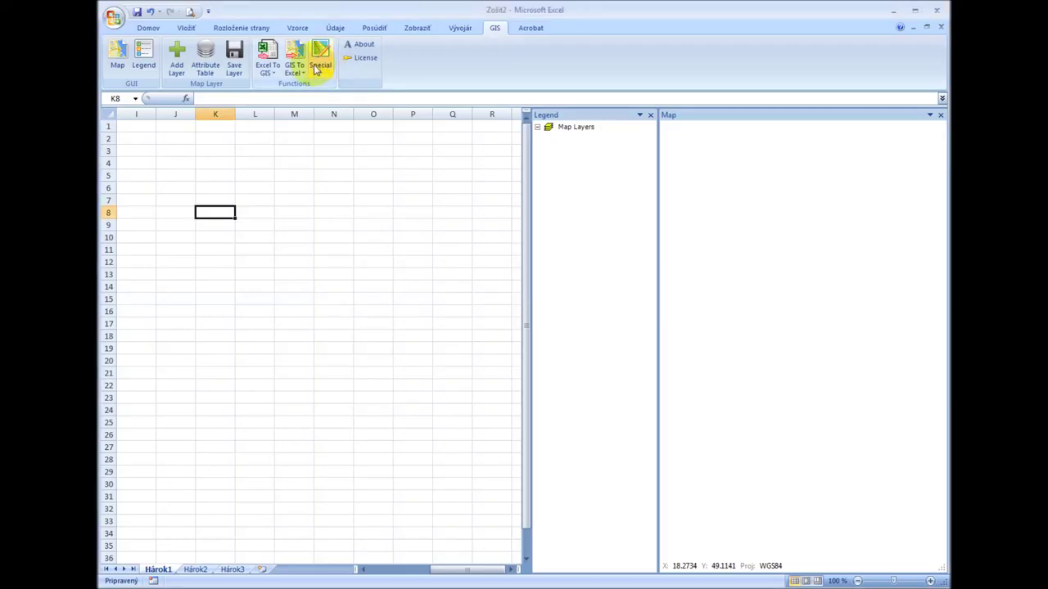
Import the sample GPX file from the Desktop and hide the sample_waypoints layer
left_click(318, 53)
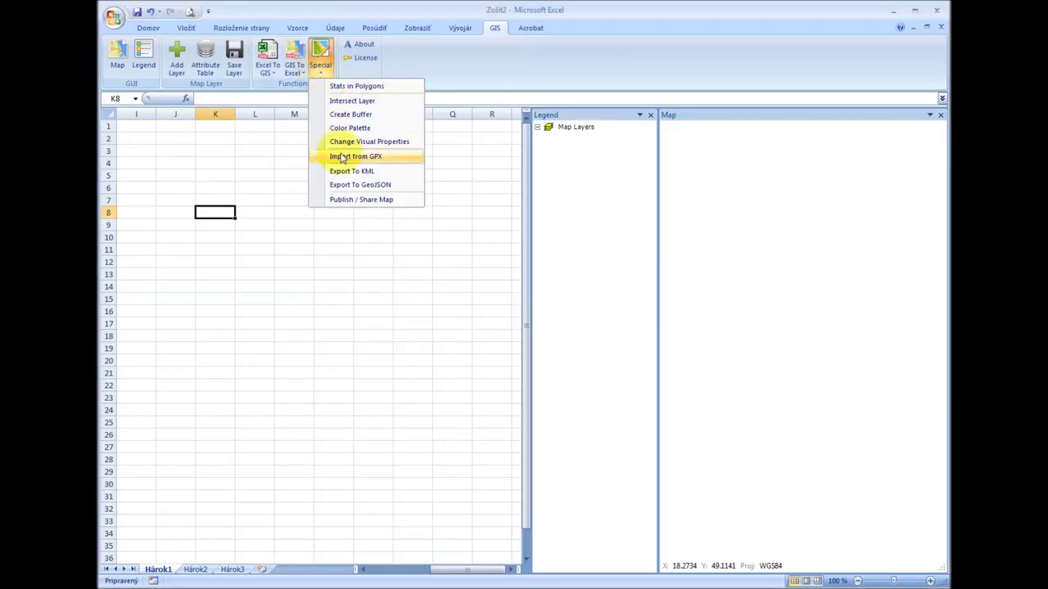
left_click(307, 154)
left_click(153, 108)
double_click(434, 223)
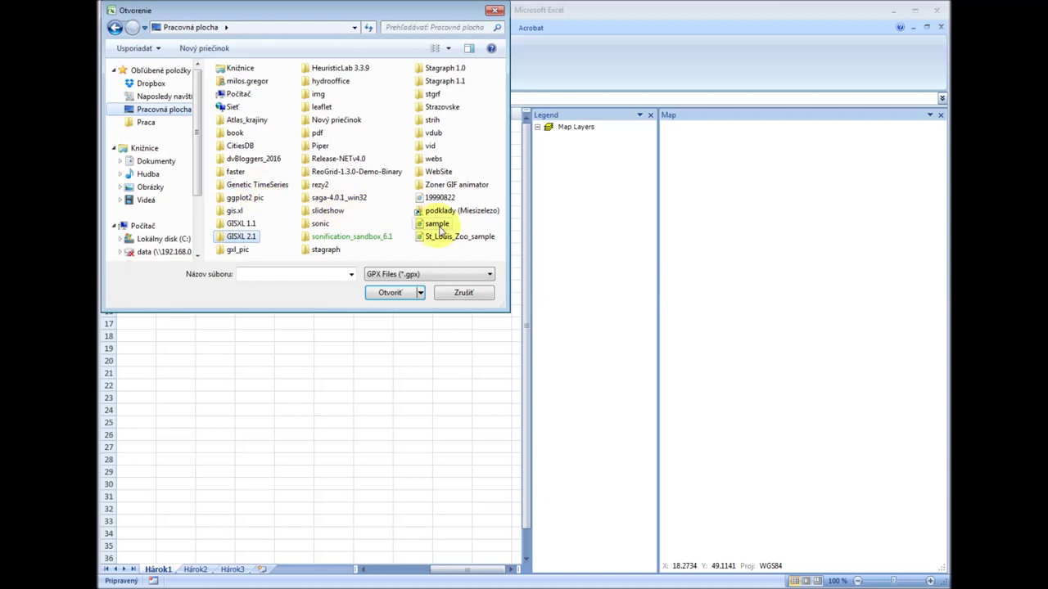
scroll(829, 293, "down", 3)
left_click(567, 164)
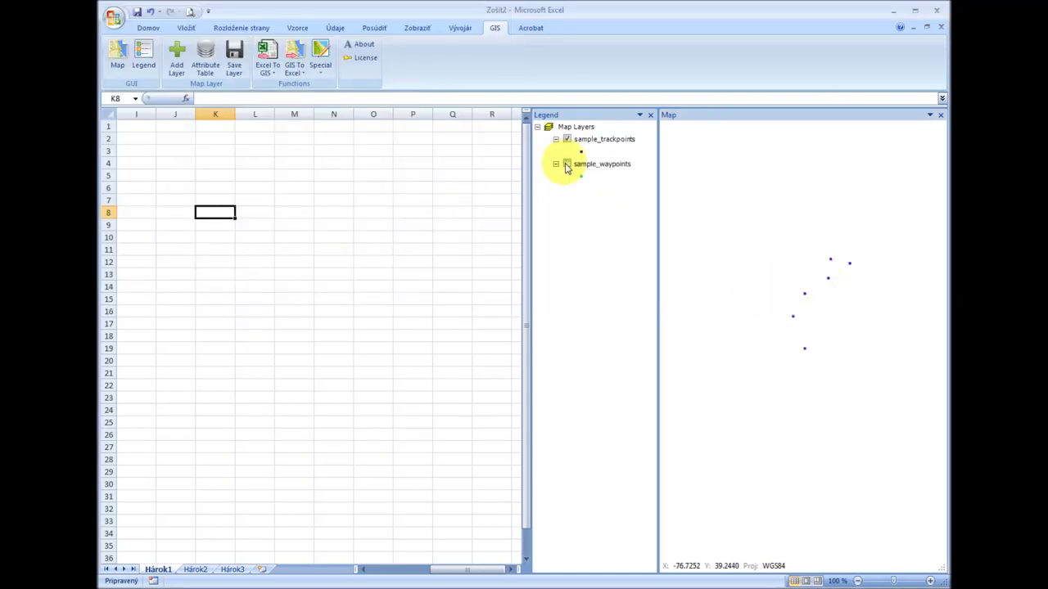
Enlarge the sample_trackpoints and sample_waypoints symbols in their symbol settings
double_click(581, 153)
left_click(620, 303)
left_click(591, 439)
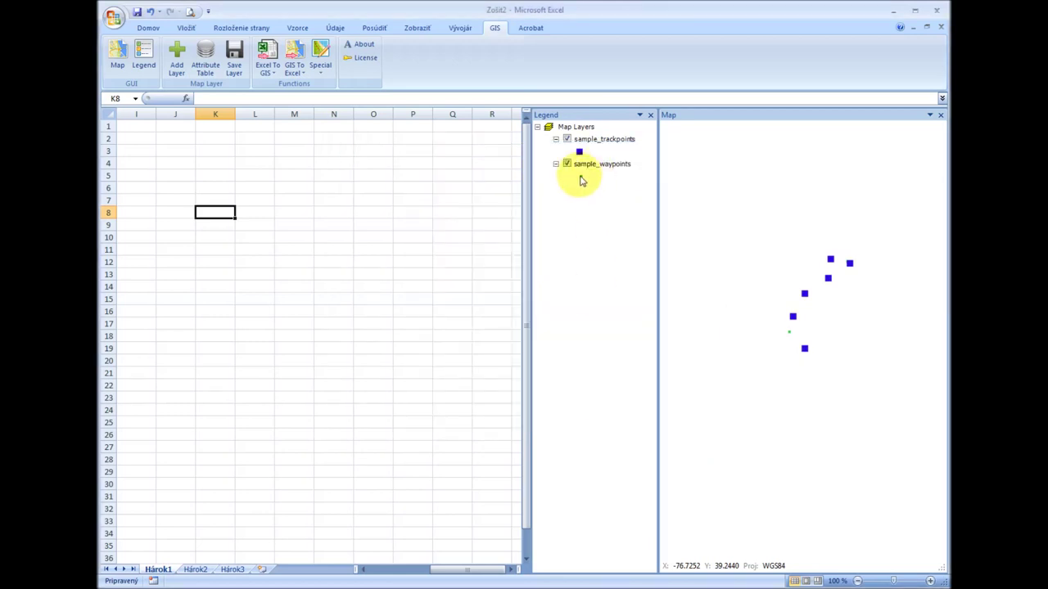
double_click(580, 176)
left_click(616, 303)
left_click(604, 437)
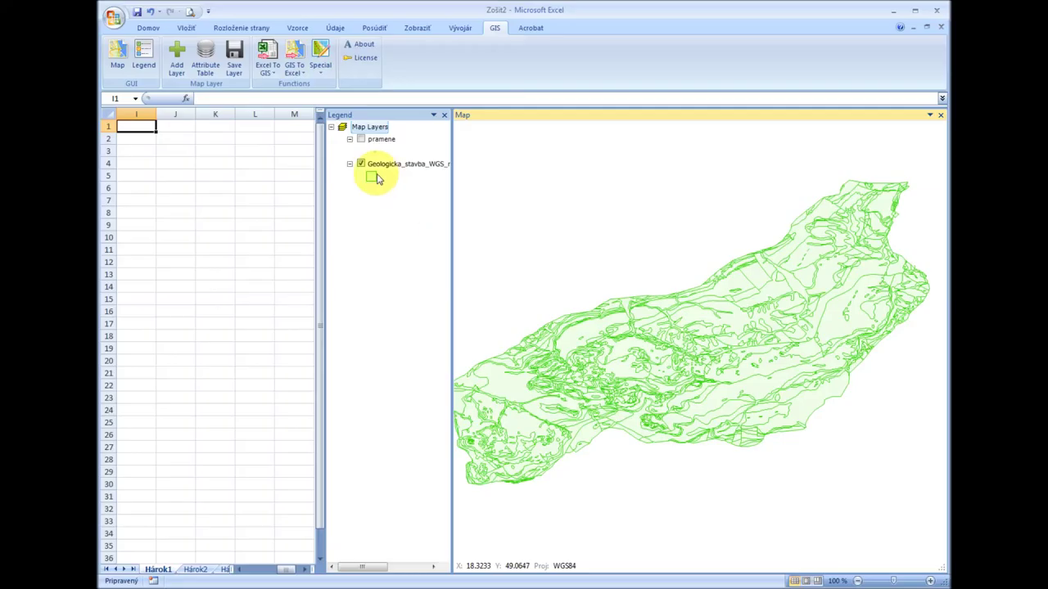
Colour the geology layer by unique values of the UTV field in its properties
right_click(376, 166)
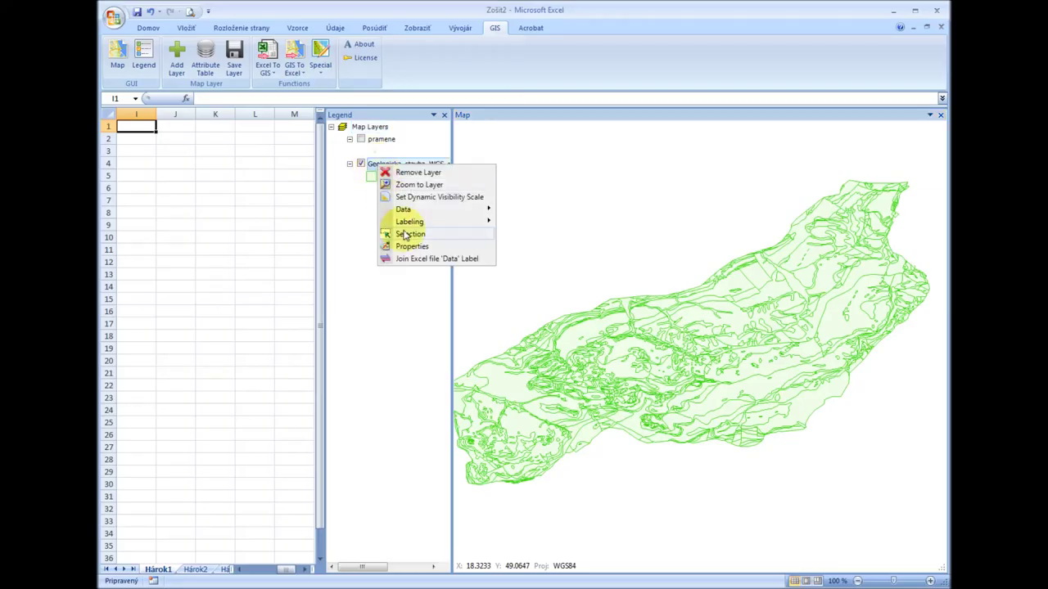
left_click(413, 246)
left_click(385, 77)
left_click(180, 79)
left_click(180, 79)
left_click(386, 77)
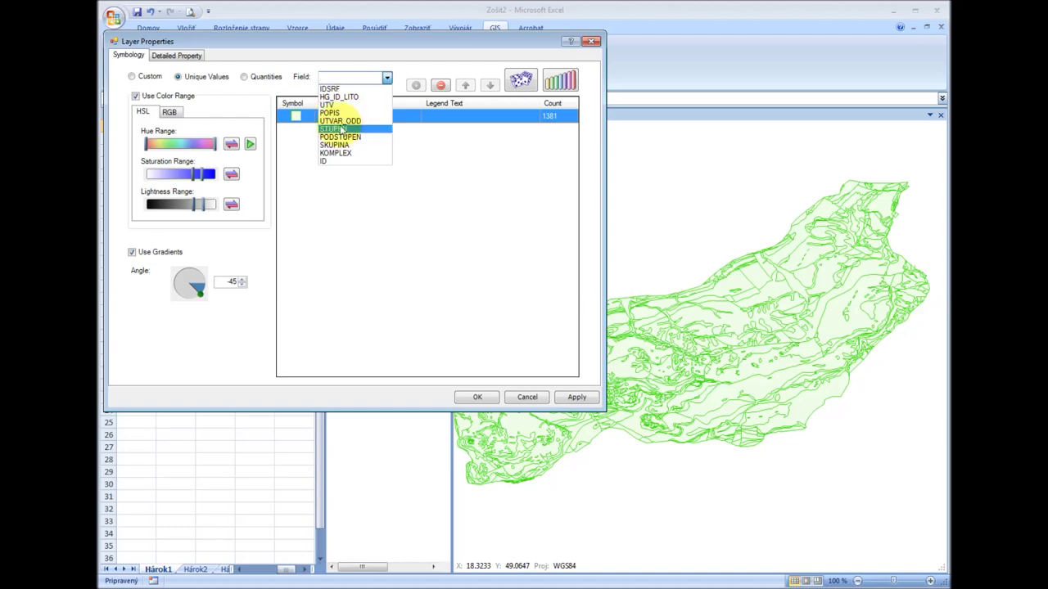
left_click(327, 105)
left_click(576, 397)
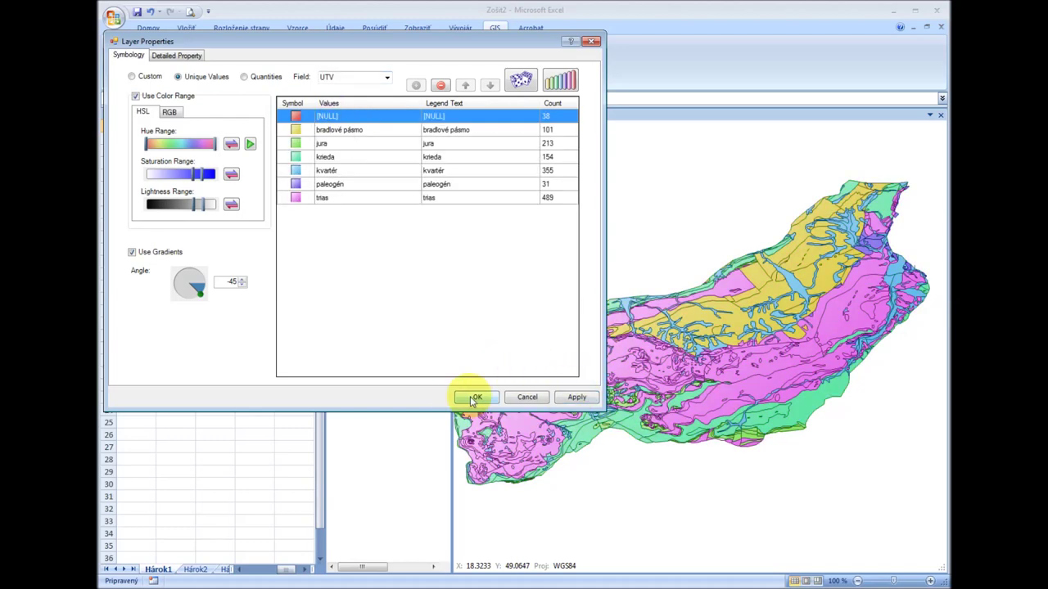
left_click(470, 396)
scroll(627, 298, "up", 1)
scroll(627, 298, "up", 2)
scroll(631, 303, "down", 3)
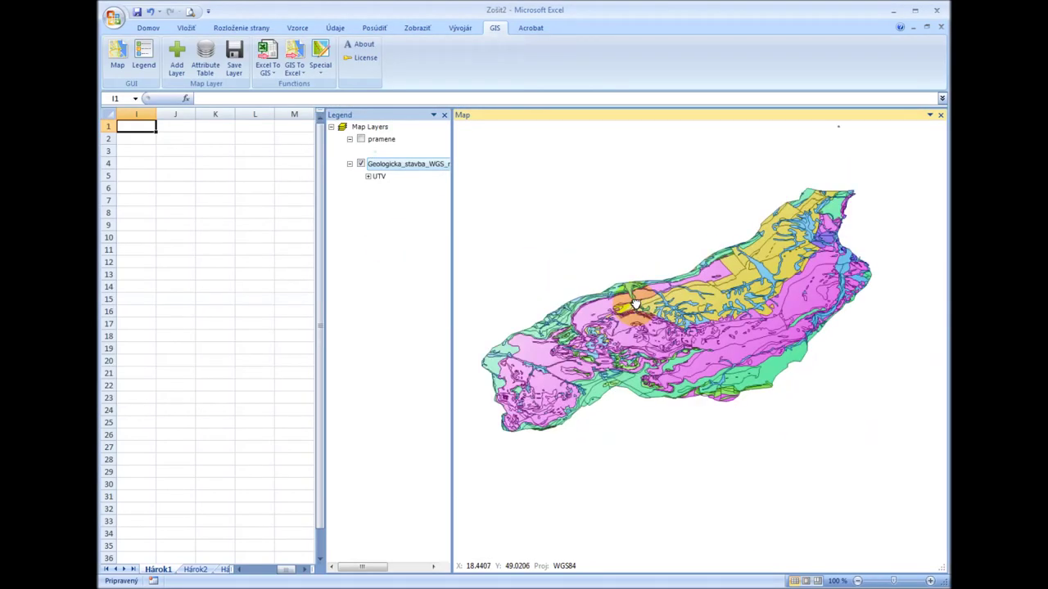
Recolour the geology layer with the continuous cool and relief palettes
left_click(325, 74)
left_click(350, 128)
mouse_move(279, 59)
left_mouse_down()
mouse_move(286, 122)
mouse_move(403, 206)
left_mouse_up()
left_click(361, 218)
left_click(377, 228)
left_click(257, 230)
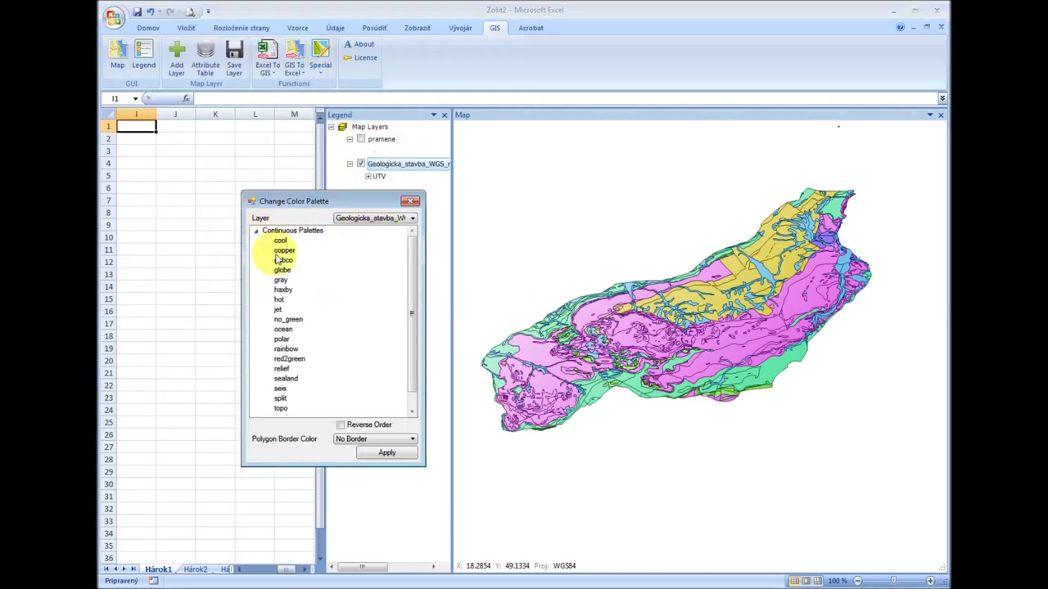
left_click(378, 452)
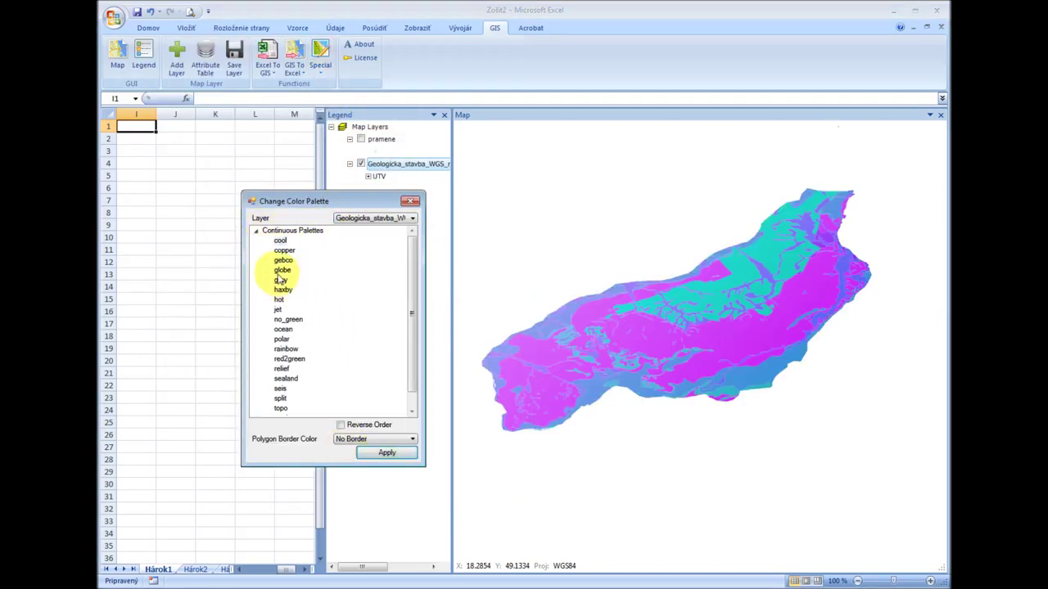
left_click(279, 369)
left_click(384, 453)
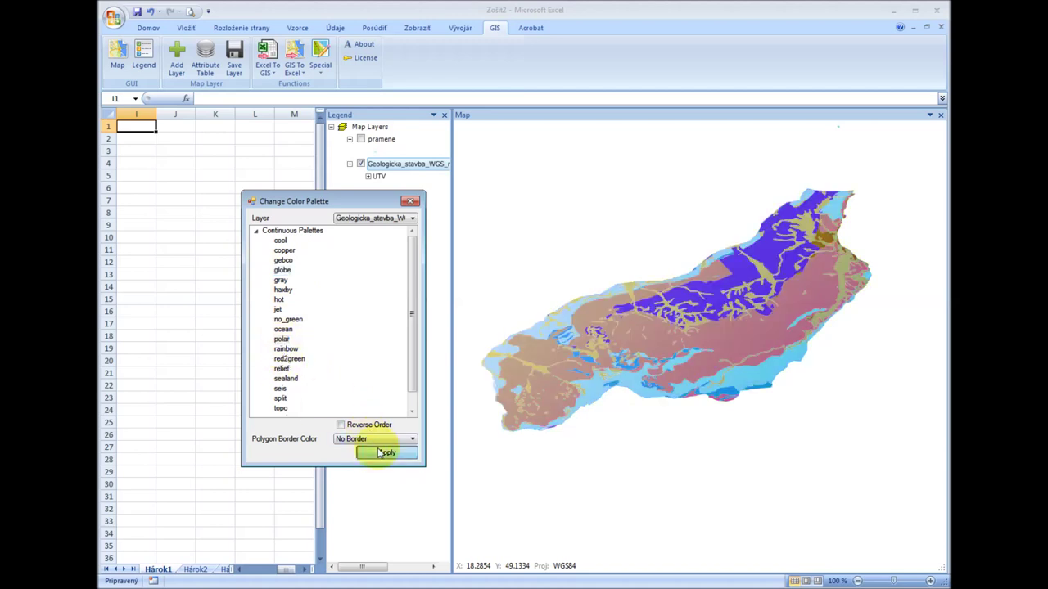
Try the red2green, topo and wysiwyg continuous palettes on the geology map
scroll(278, 383, "down", 1)
left_click(289, 341)
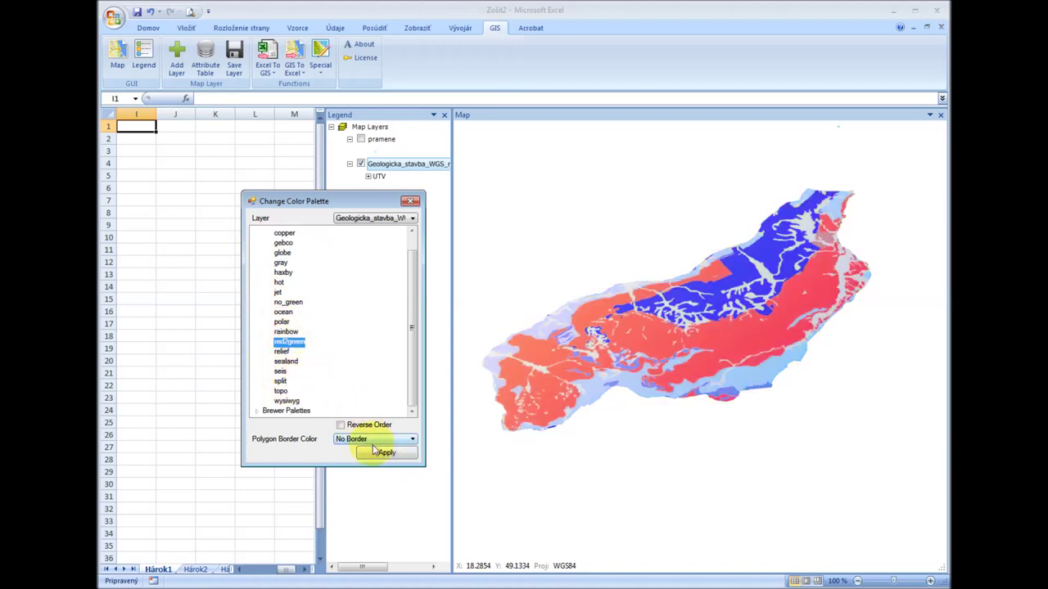
left_click(373, 452)
left_click(373, 453)
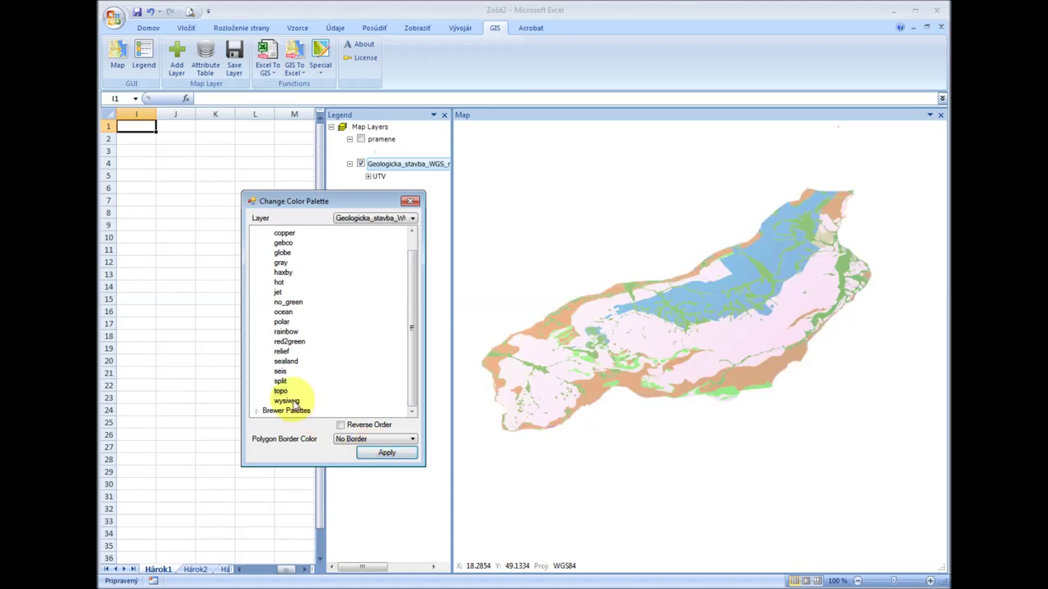
left_click(365, 455)
scroll(269, 339, "up", 1)
Try sequential Brewer palettes on the map, including BuGn, a blue palette, Greys and Reds
left_click(257, 231)
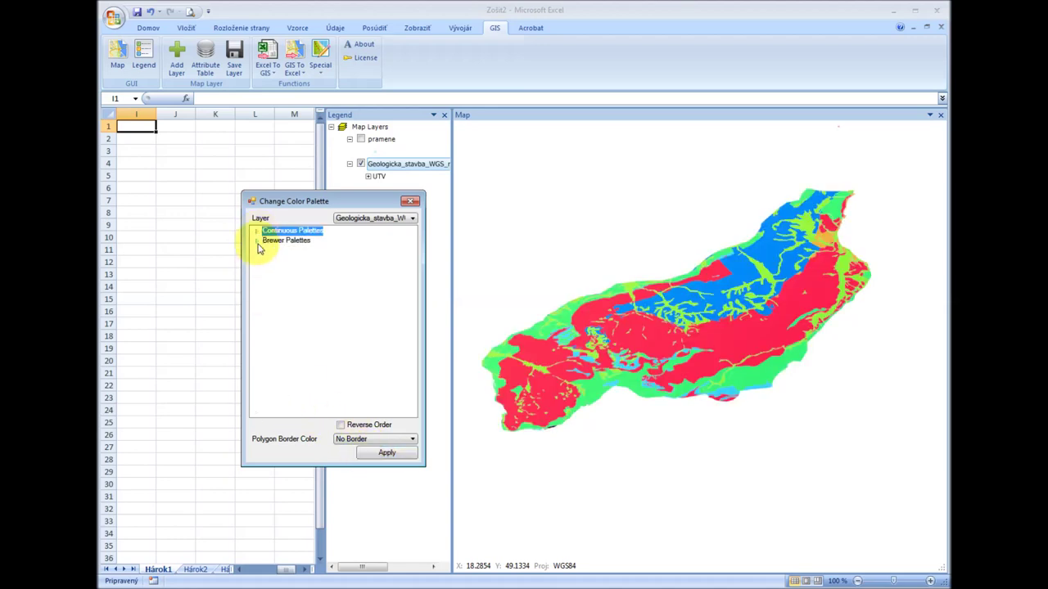
left_click(268, 251)
left_click(380, 454)
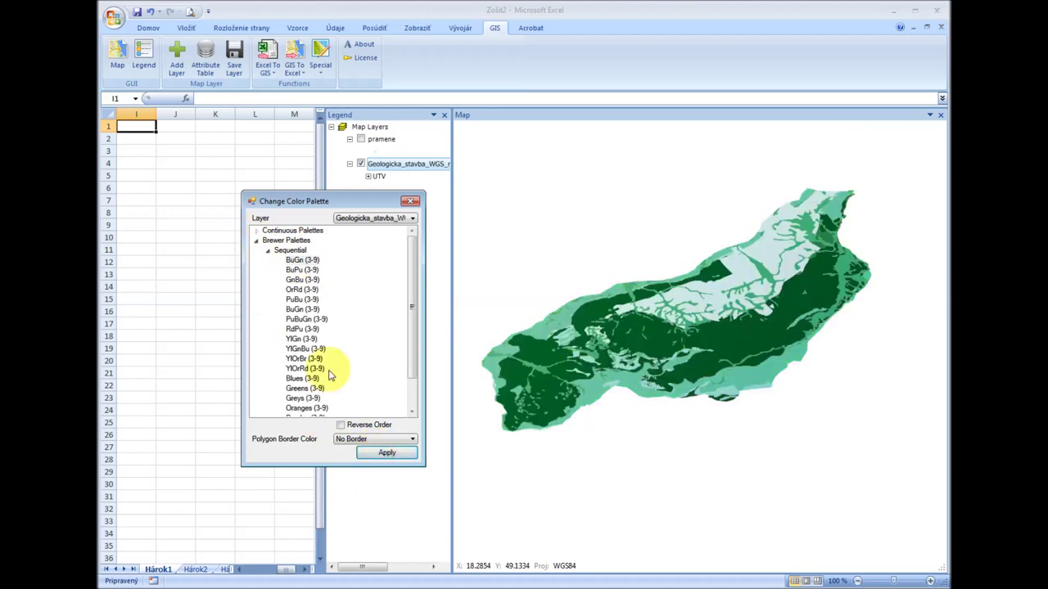
left_click(302, 309)
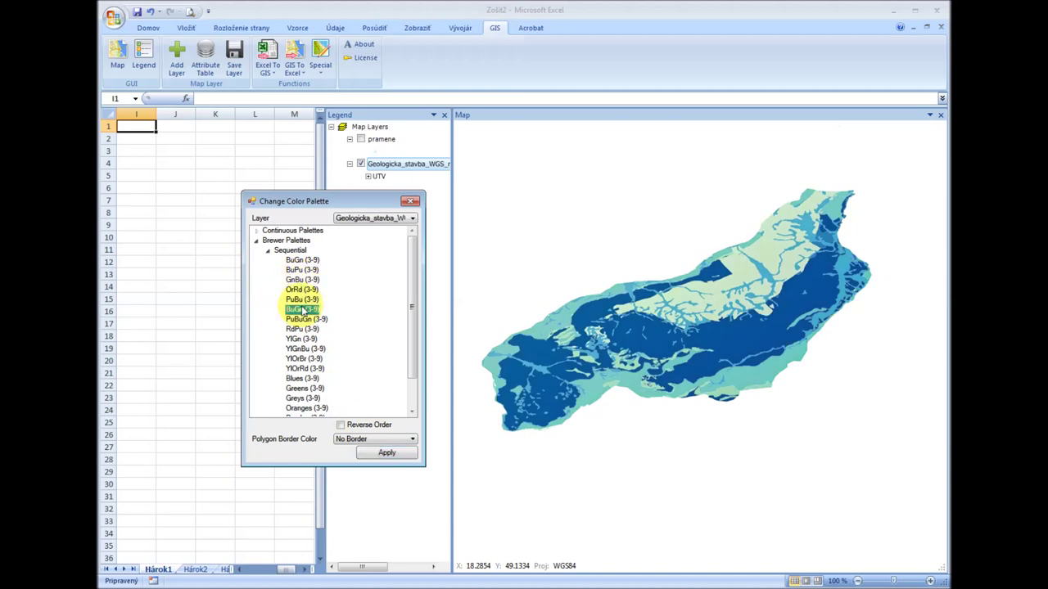
left_click(388, 454)
left_click(302, 379)
left_click(367, 455)
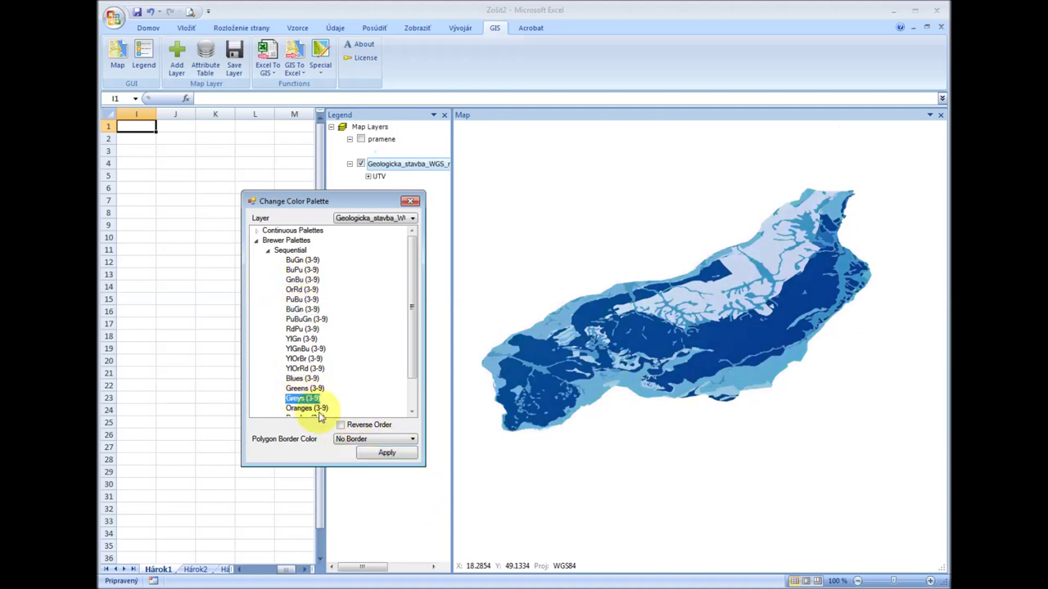
left_click(378, 458)
scroll(295, 401, "down", 1)
left_click(296, 398)
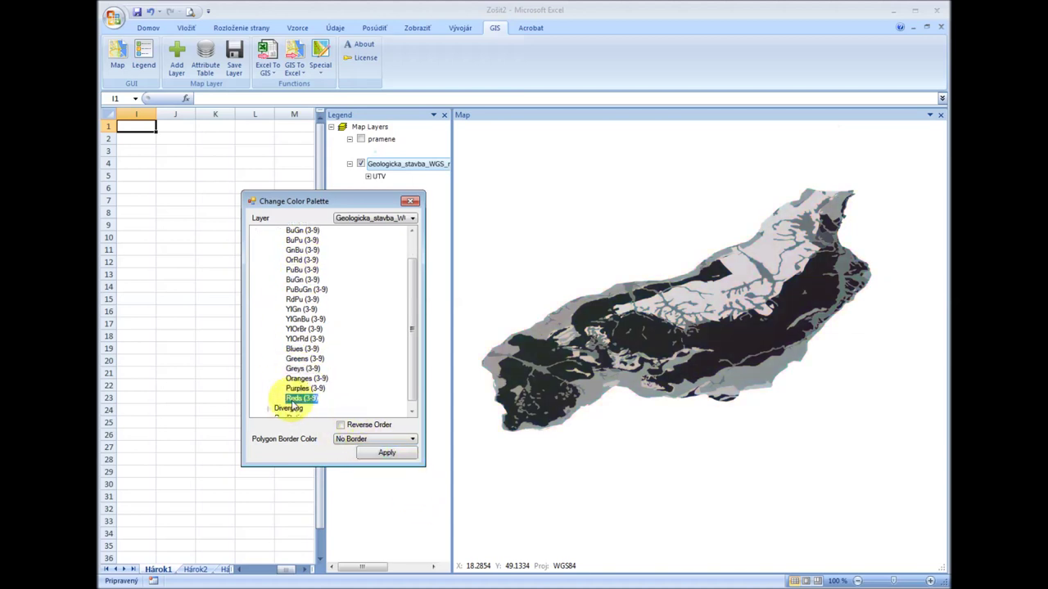
left_click(370, 457)
scroll(320, 362, "up", 1)
Try the diverging PRGn and qualitative Paired, Dark2 and Spectral palettes
left_click(268, 249)
left_click(268, 260)
left_click(304, 289)
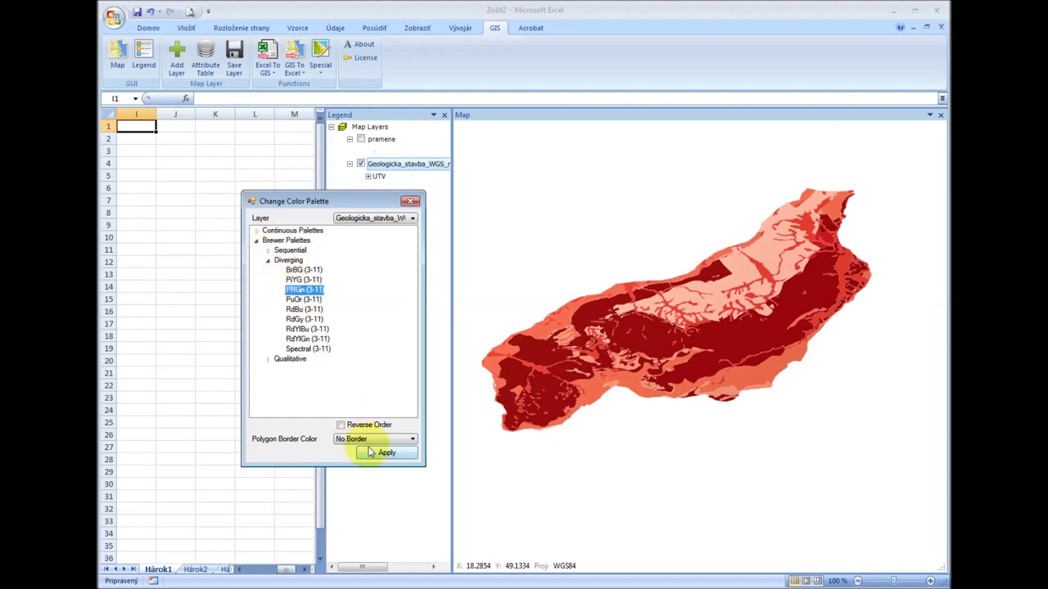
left_click(369, 452)
left_click(388, 455)
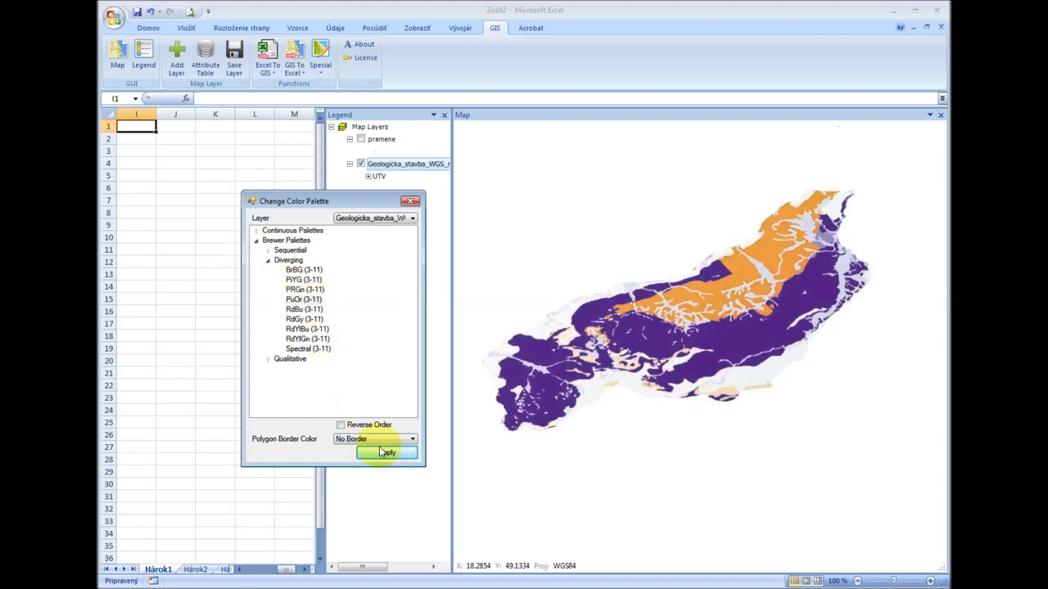
left_click(268, 359)
left_click(304, 387)
left_click(293, 379)
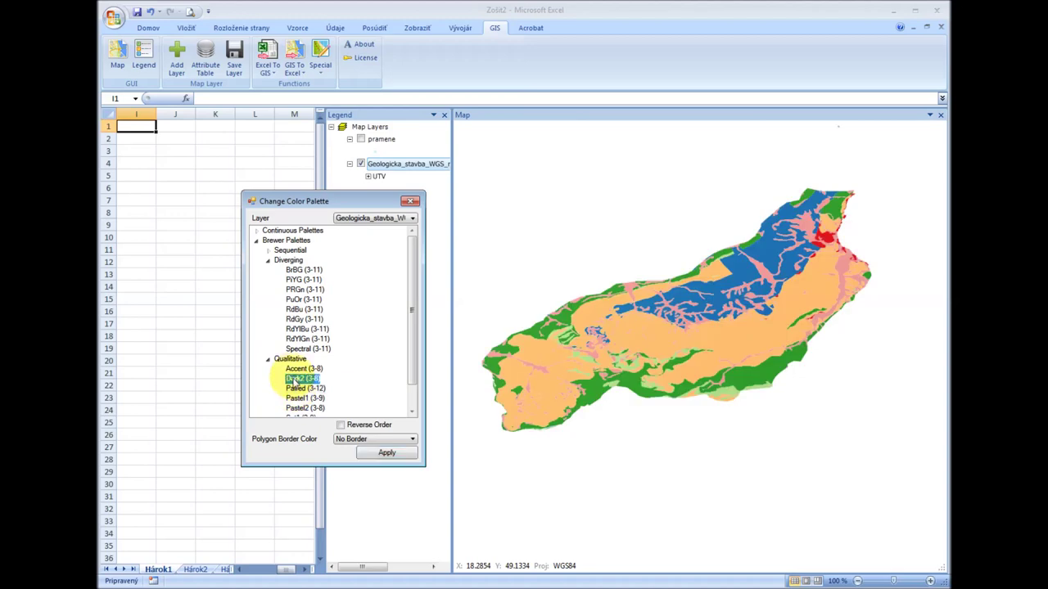
left_click(378, 455)
left_click(299, 350)
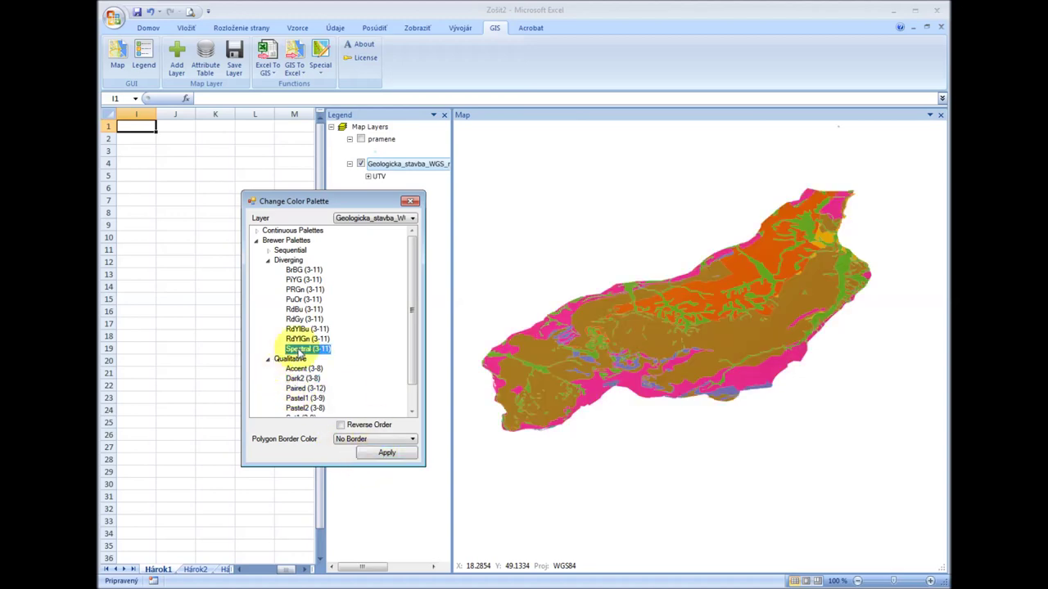
left_click(380, 455)
Try white, gray, black, lighter and darker polygon borders, ending with no borders
left_click(374, 455)
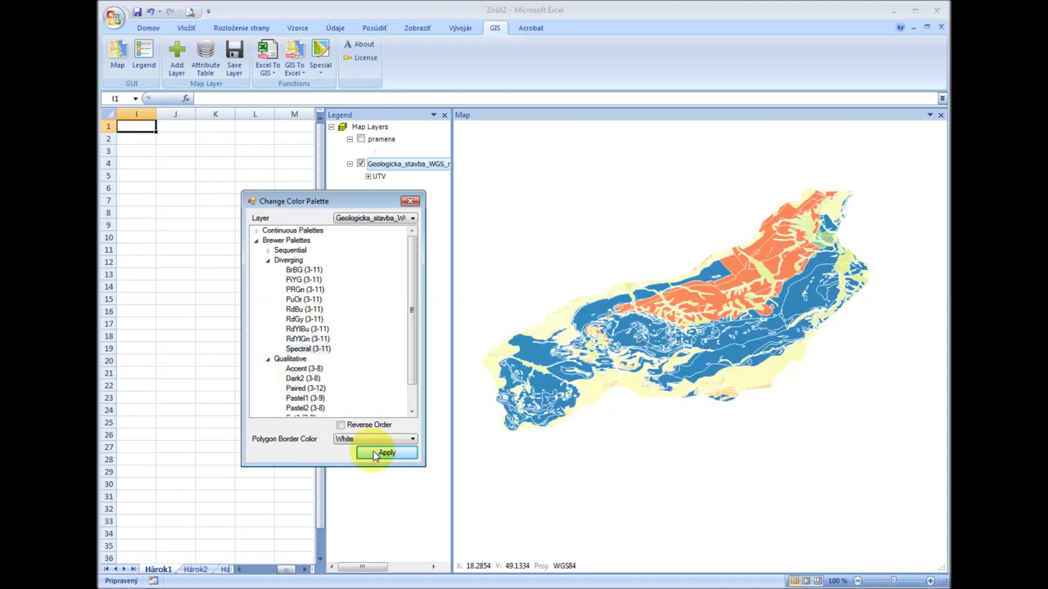
left_click(376, 453)
left_click(368, 440)
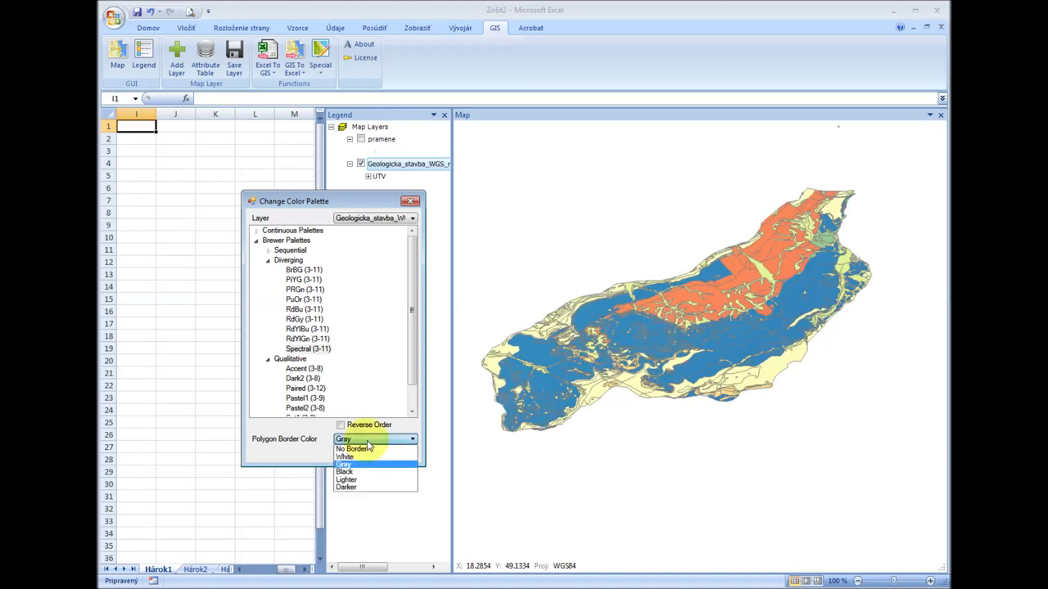
left_click(368, 455)
left_click(375, 440)
left_click(347, 479)
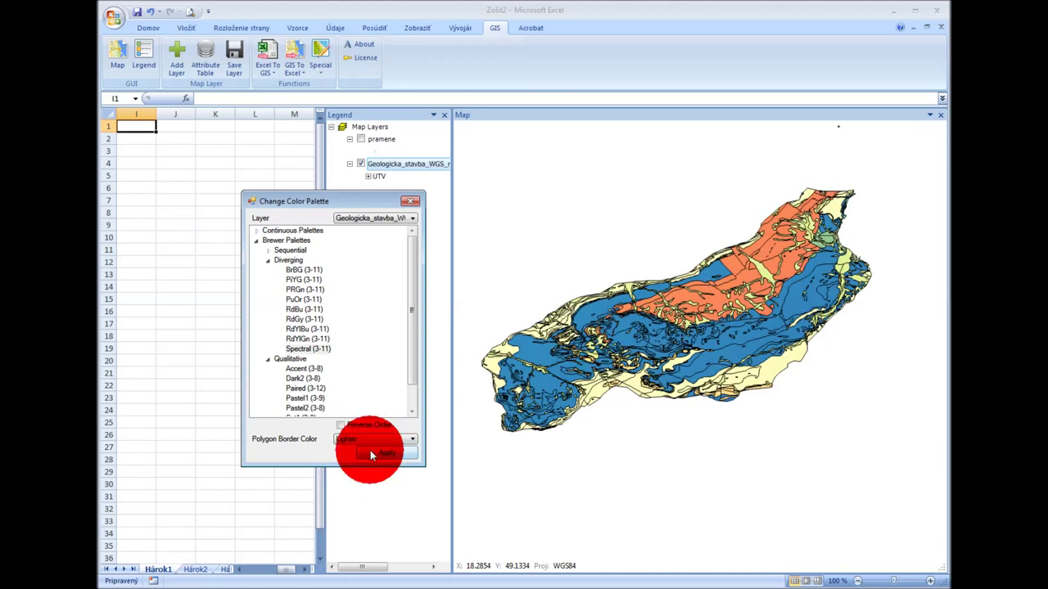
left_click(372, 454)
left_click(375, 440)
left_click(373, 487)
left_click(373, 454)
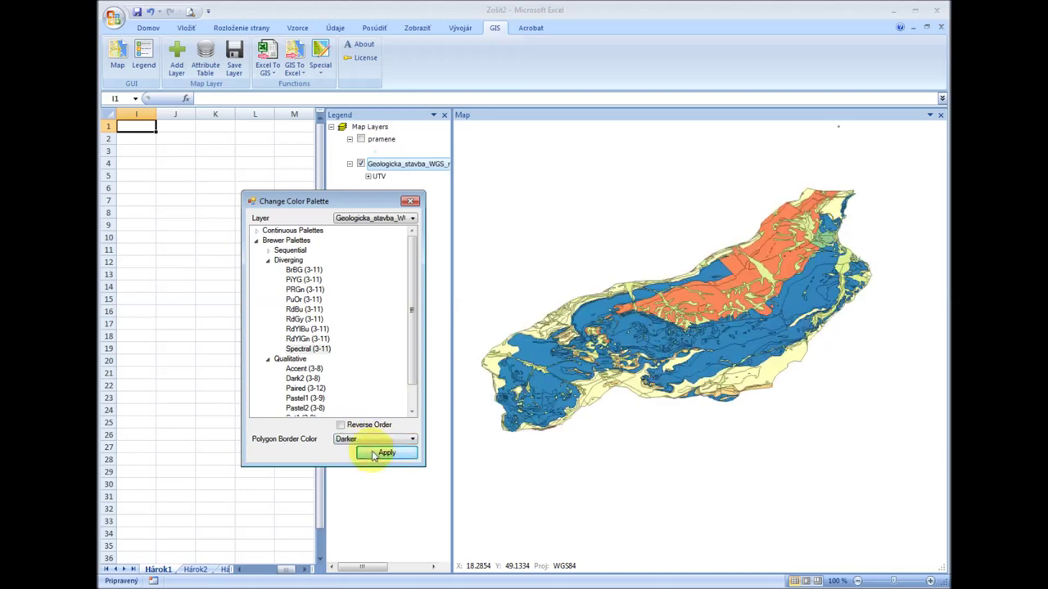
left_click(372, 440)
left_click(360, 449)
Reverse the palette's colour order, restore it, and close the palette settings
left_click(375, 455)
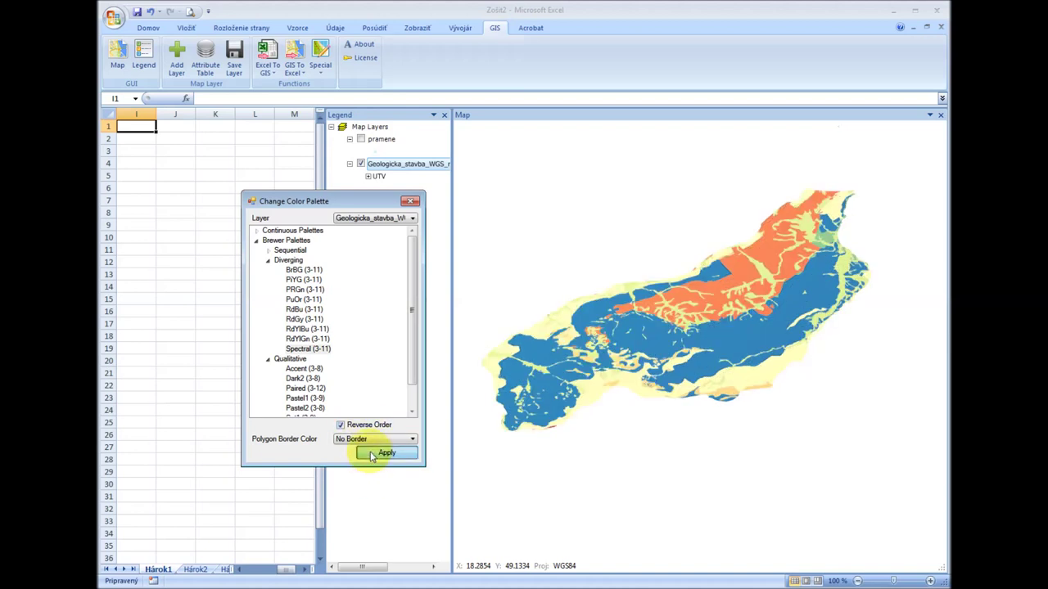
left_click(371, 454)
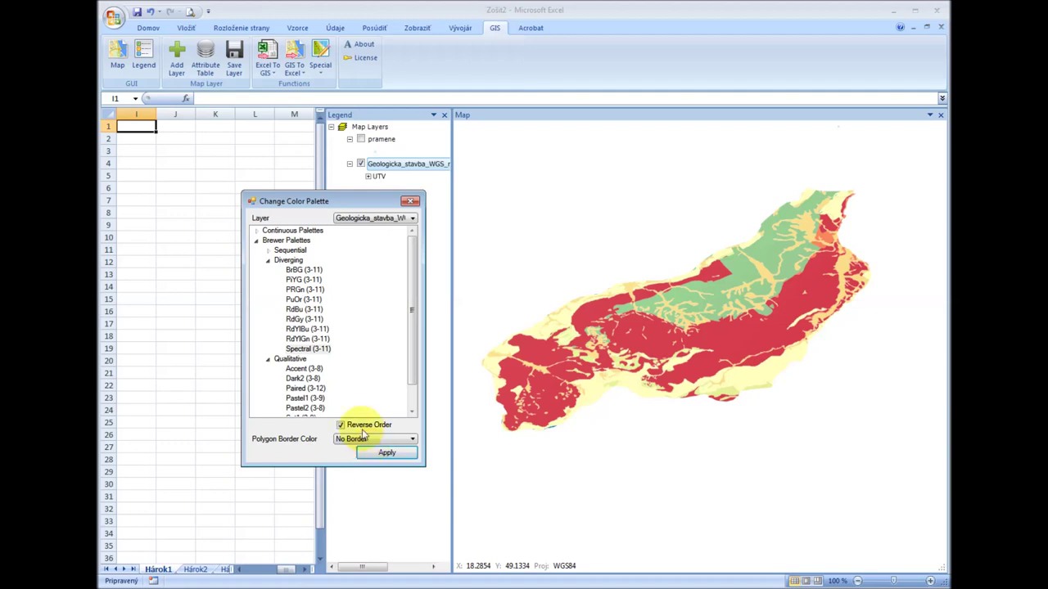
left_click(372, 454)
left_click(410, 200)
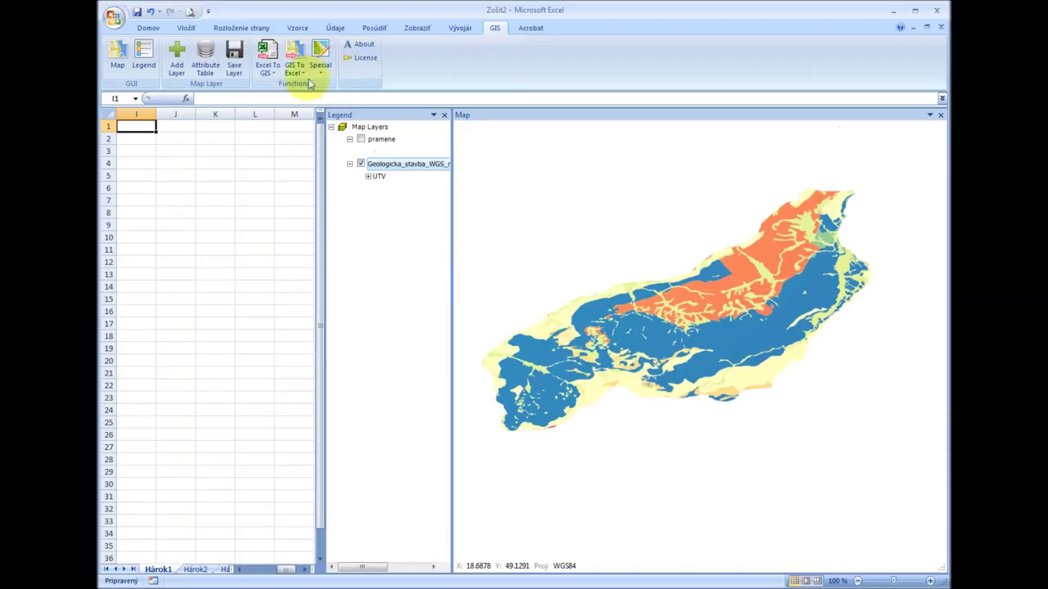
Enable and adjust fill transparency for the geology layer in Change Visual Properties
left_click(319, 66)
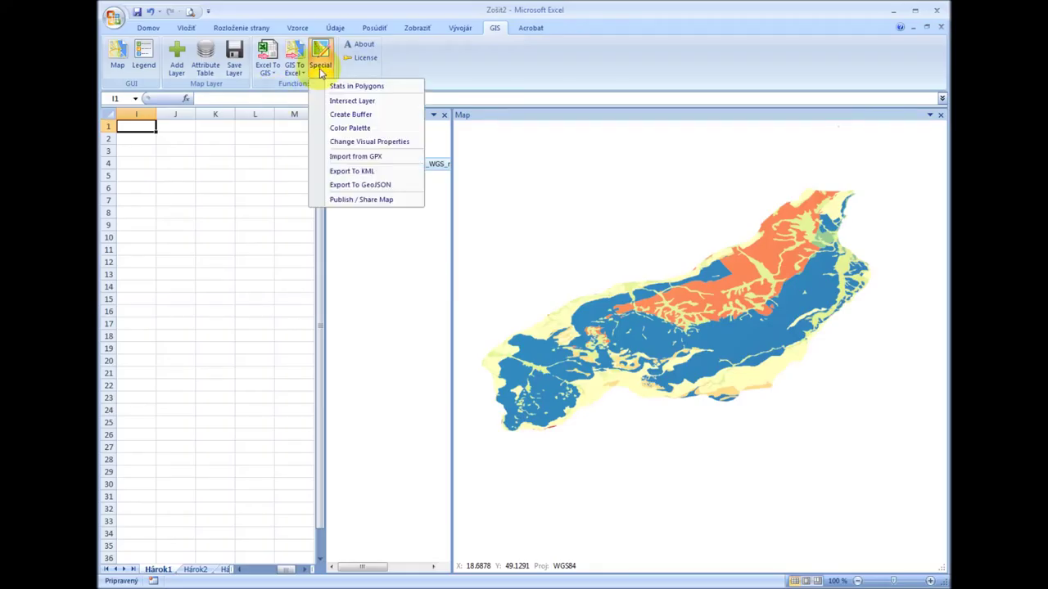
left_click(332, 144)
left_click(524, 150)
left_click(408, 212)
left_click_drag(544, 212, 502, 212)
left_click(521, 278)
left_click(521, 280)
Add black polygon outlines at stroke alpha 15 with fill alpha 65, then close
left_click(408, 155)
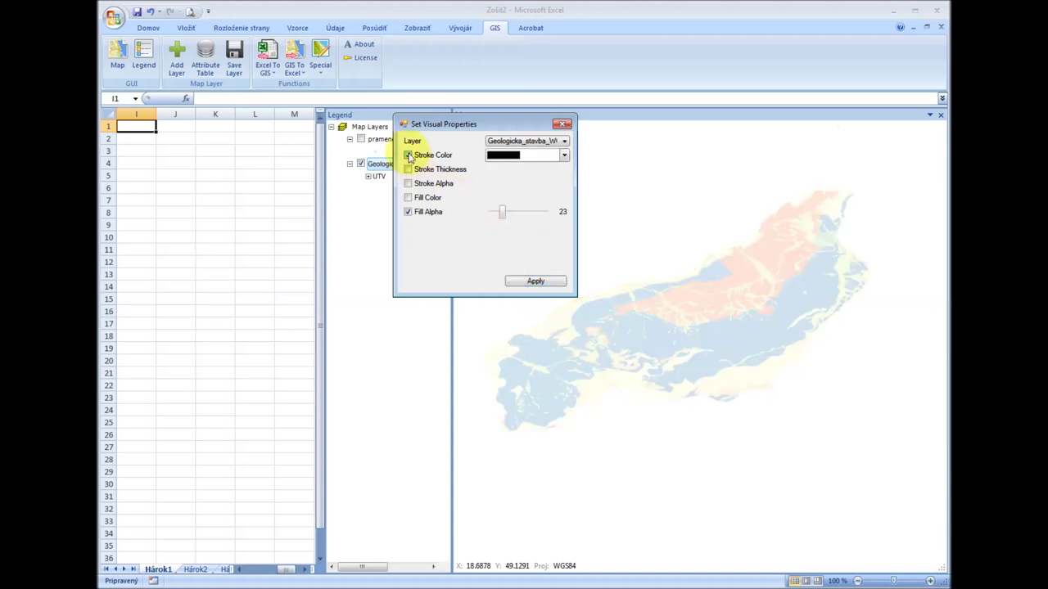
left_click(536, 281)
left_click(408, 183)
mouse_move(559, 184)
left_mouse_down()
mouse_move(525, 183)
mouse_move(503, 225)
left_mouse_up()
left_click(533, 281)
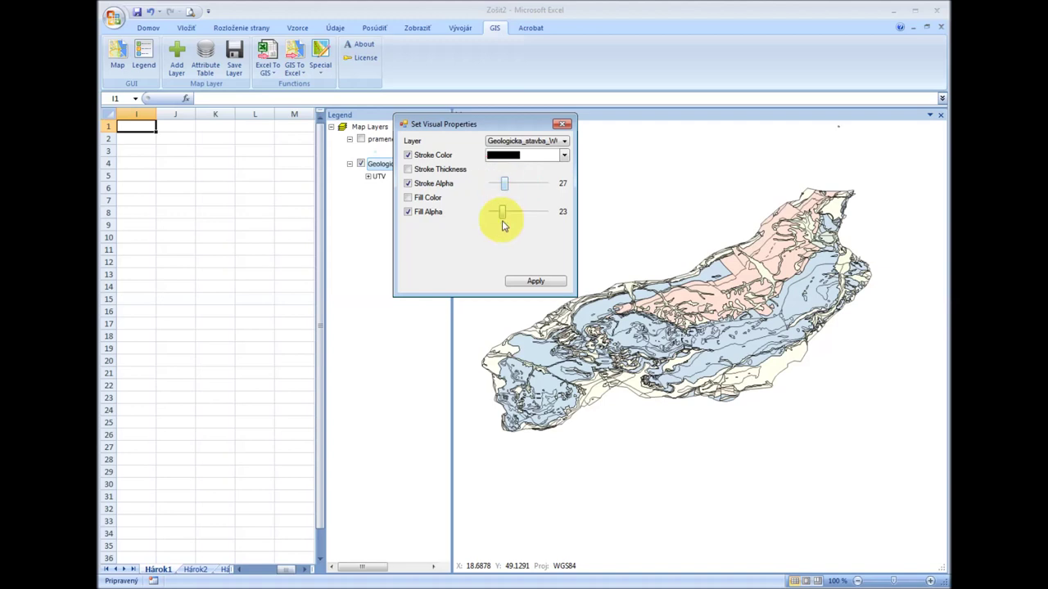
left_click(536, 280)
left_click_drag(504, 183, 497, 184)
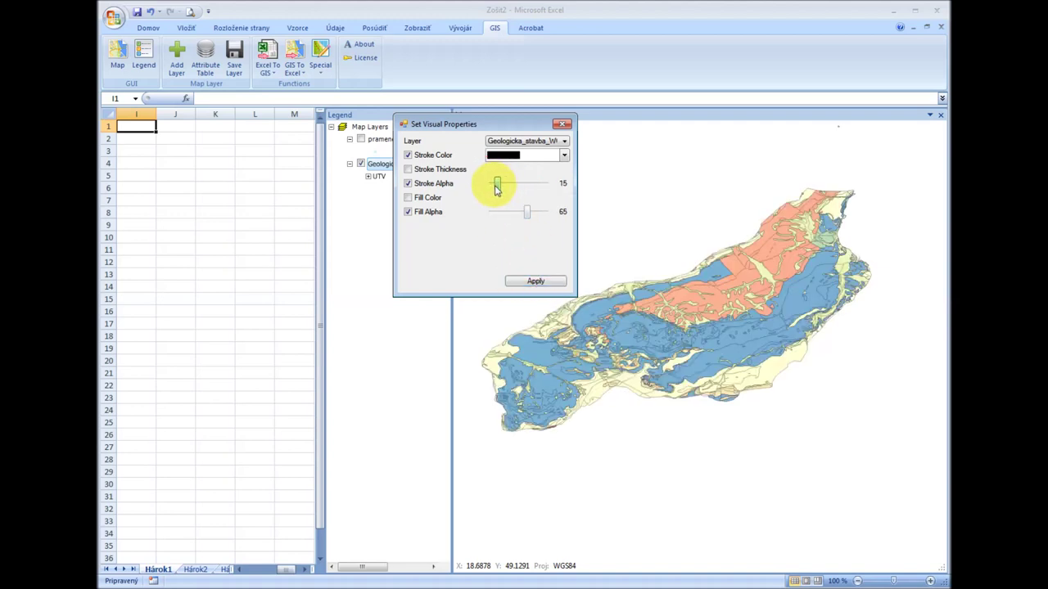
left_click(516, 283)
left_click(562, 125)
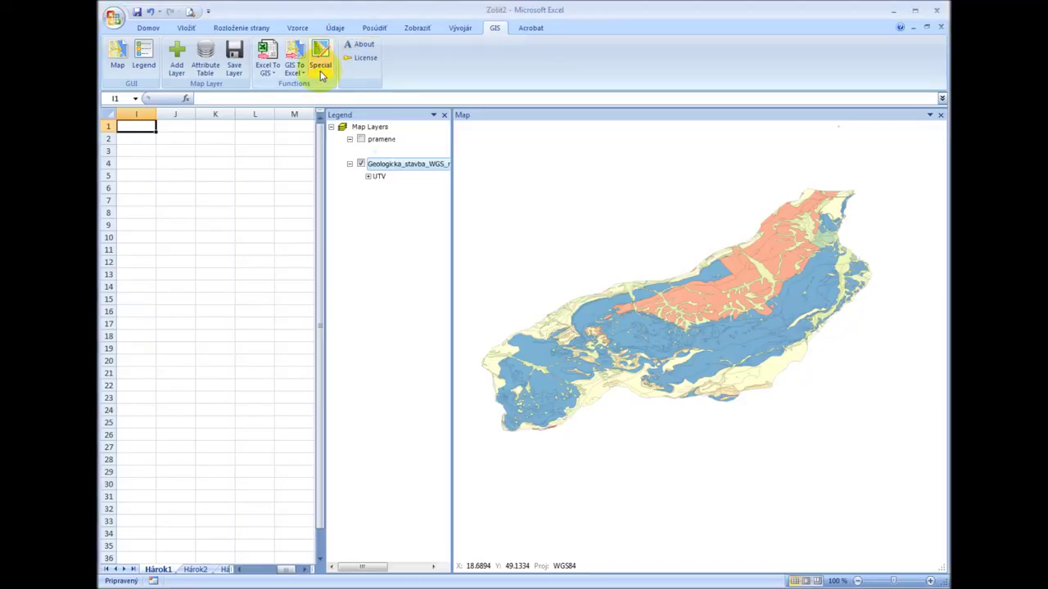
Export Geologicka_stavba_WGS_region to Map.geojson, overwriting, and inspect the file as text
left_click(320, 64)
left_click(357, 185)
left_click(397, 173)
left_click(398, 185)
left_click(442, 239)
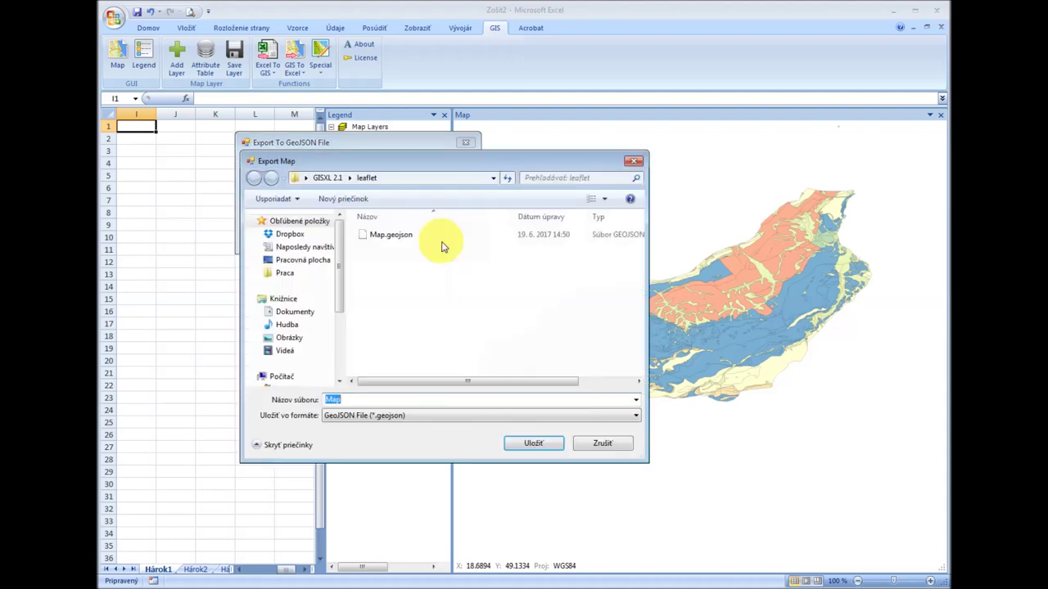
left_click(533, 442)
left_click(610, 282)
left_click(609, 320)
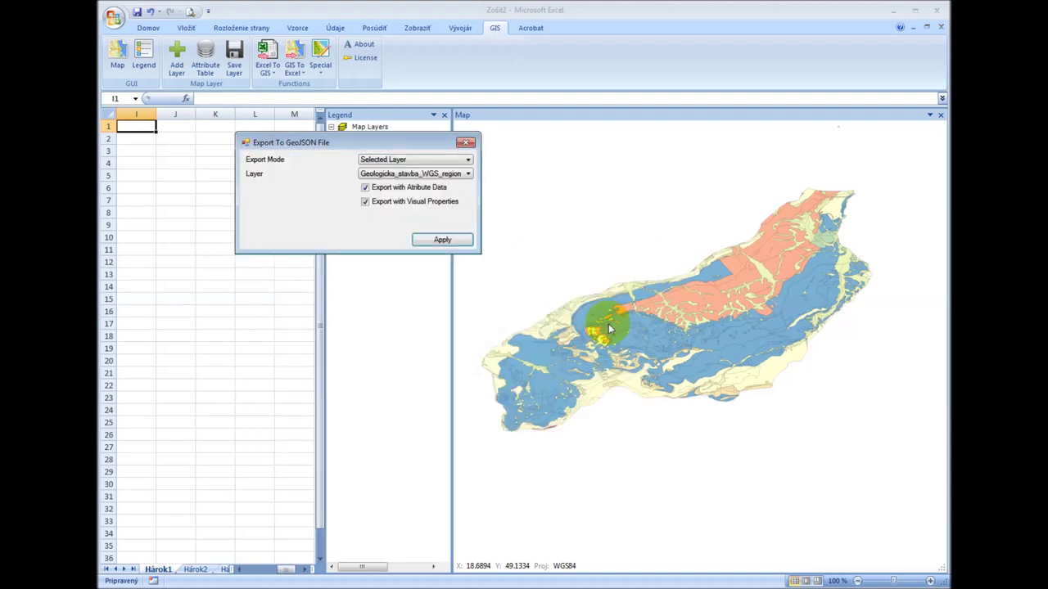
left_click(808, 442)
left_click(536, 250)
scroll(445, 252, "down", 2, "ctrl")
mouse_move(284, 404)
left_mouse_down()
mouse_move(368, 409)
mouse_move(262, 410)
left_mouse_up()
left_click(830, 93)
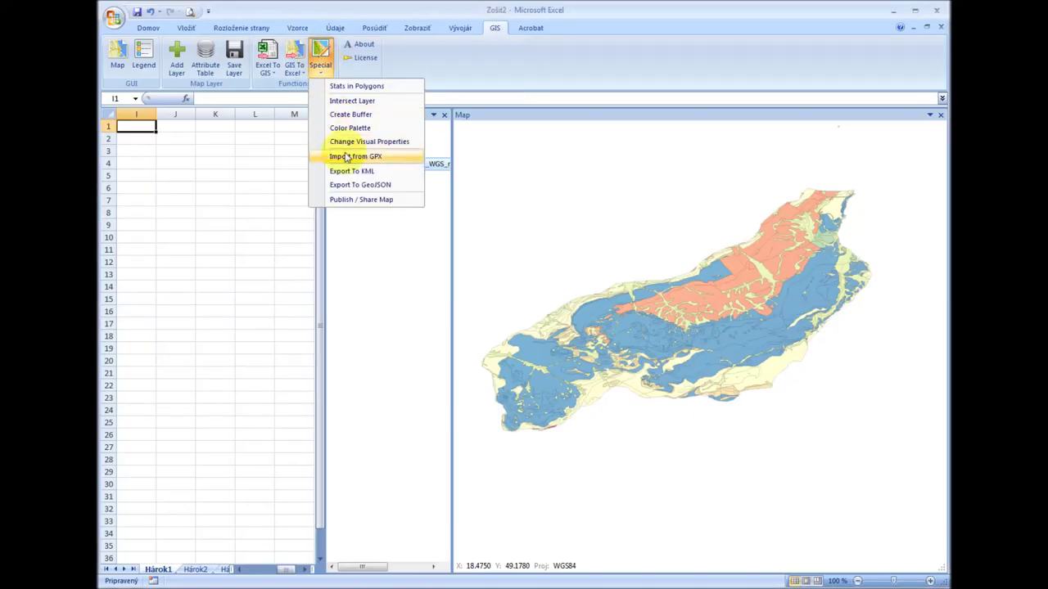
Export the geology layer to Map.kml with IDSRF labels, overwriting the existing file
left_click(342, 156)
left_click(316, 129)
left_click(382, 132)
left_click(287, 141)
left_click(353, 185)
left_click(354, 187)
left_click(448, 388)
left_click(615, 278)
left_click(631, 320)
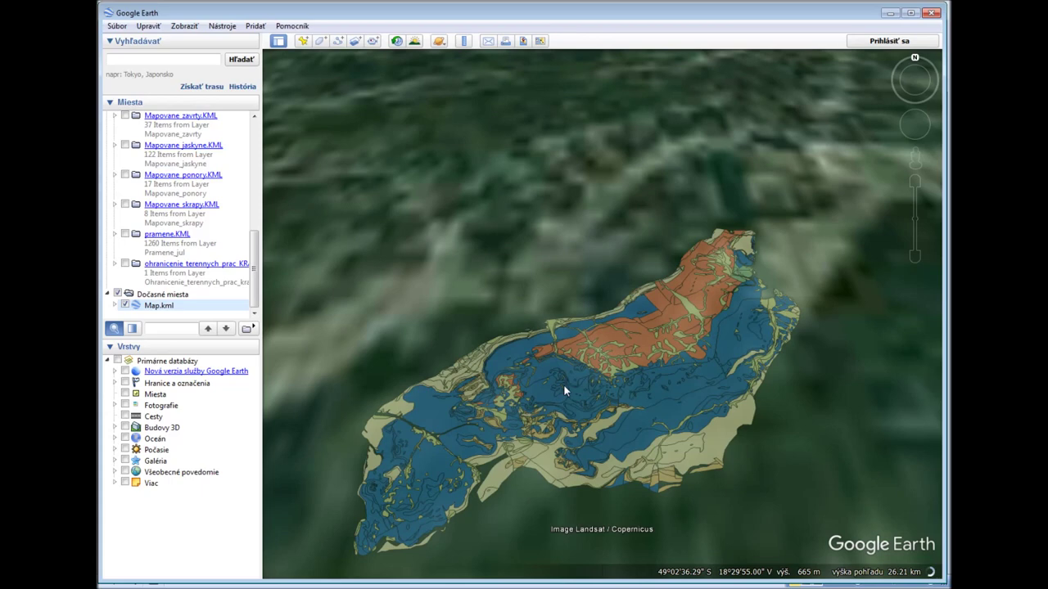
scroll(563, 388, "up", 5)
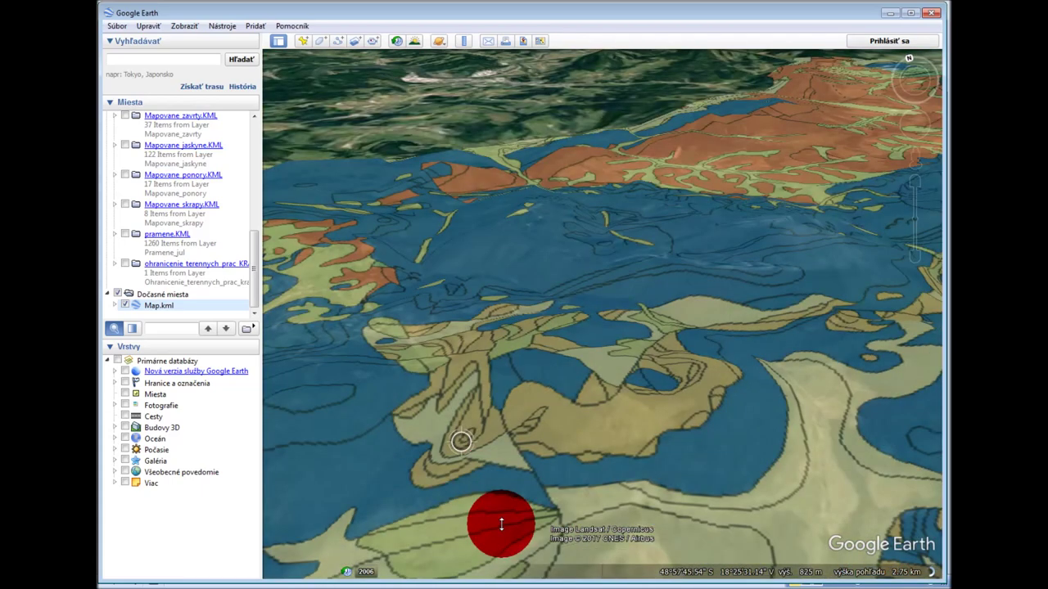
left_click_drag(467, 336, 500, 523)
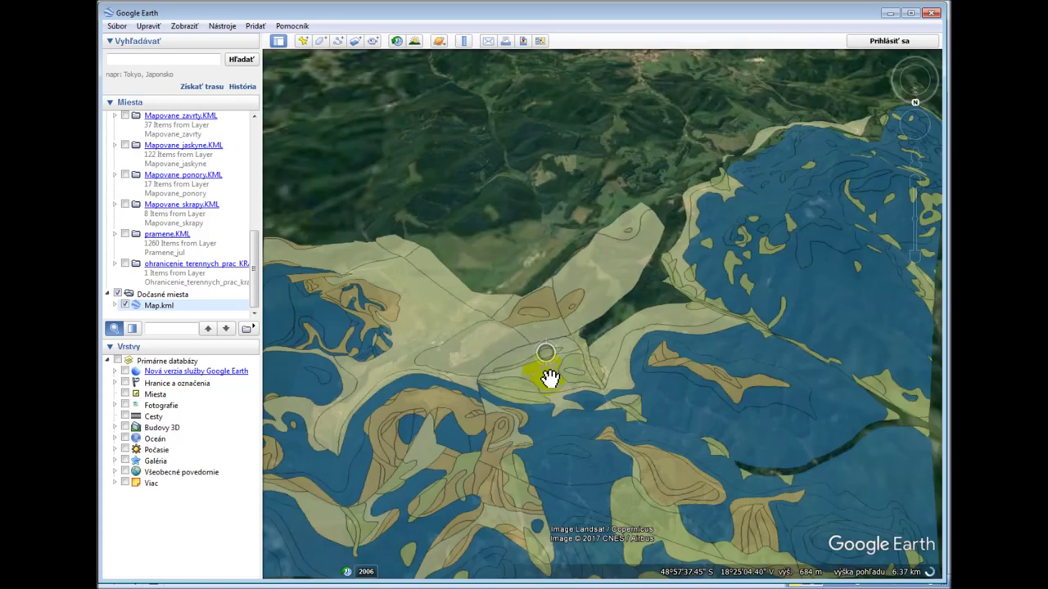
left_click_drag(432, 140, 663, 280)
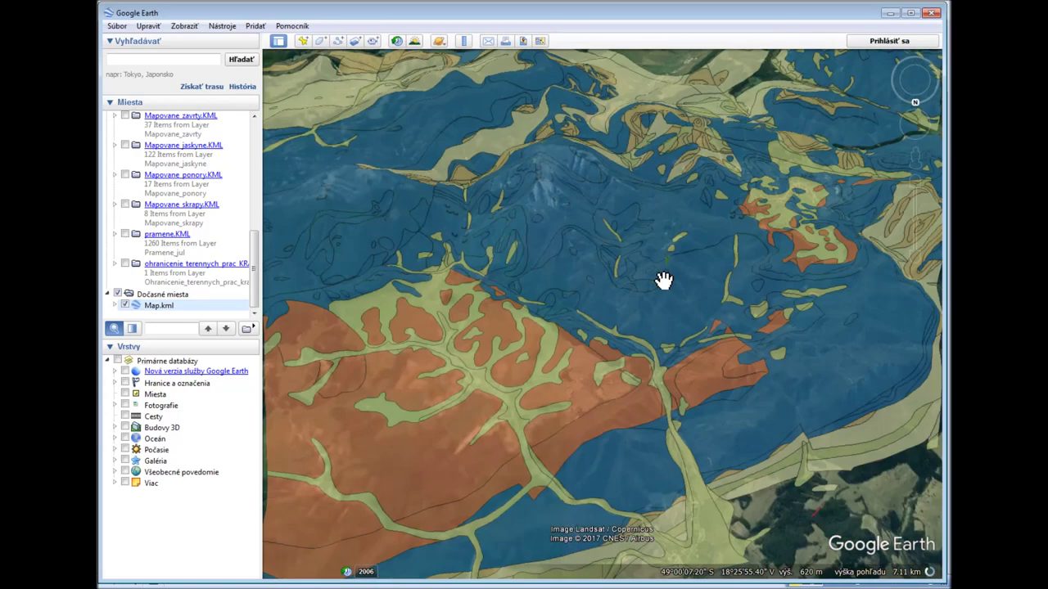
left_click(663, 280)
left_click(815, 173)
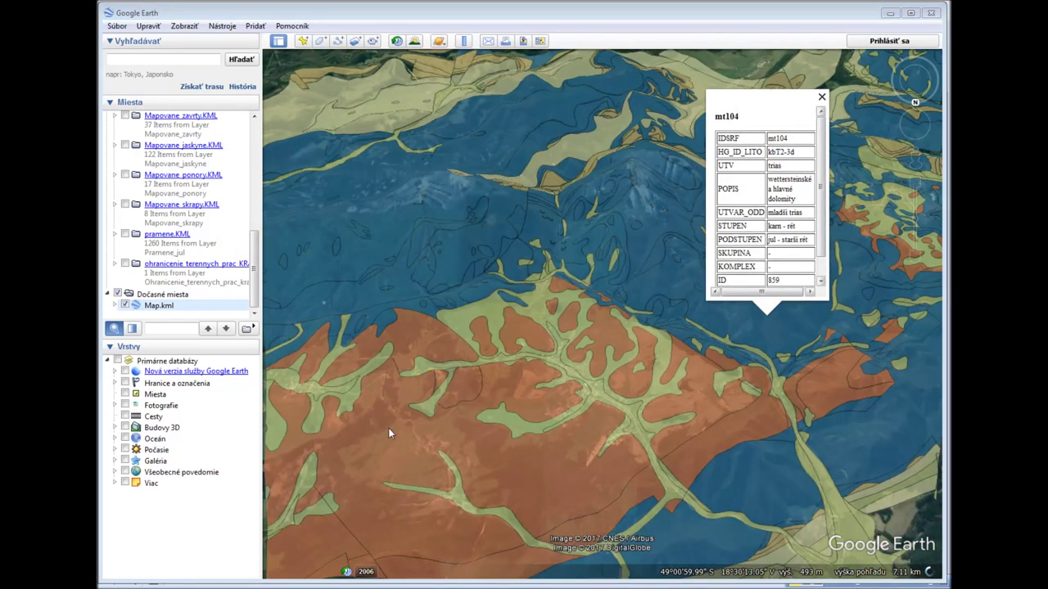
left_click(392, 428)
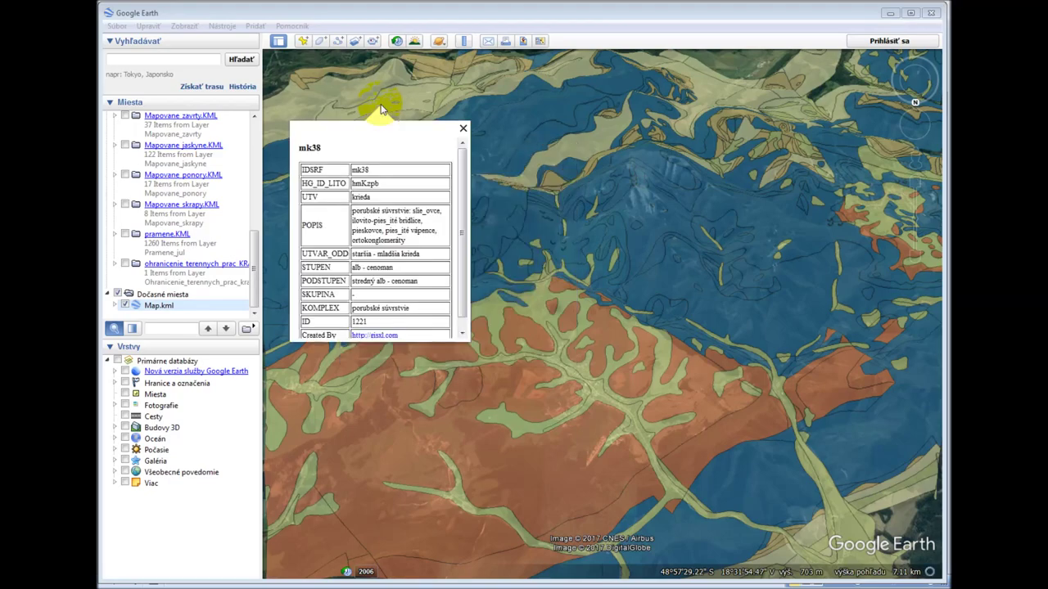
left_click(507, 170)
scroll(642, 365, "down", 5)
scroll(663, 368, "up", 5)
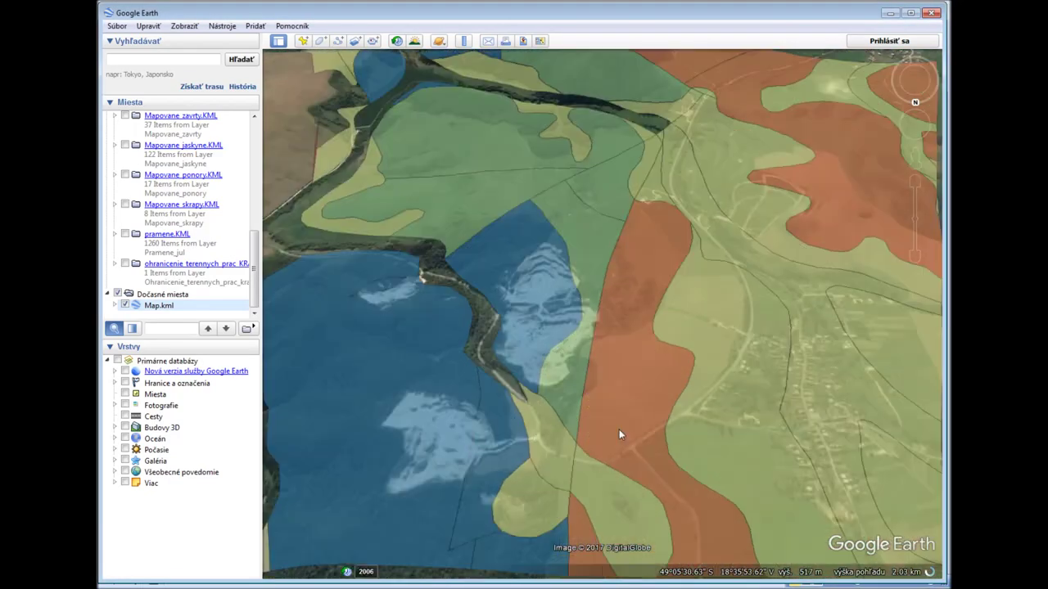
left_click(548, 280)
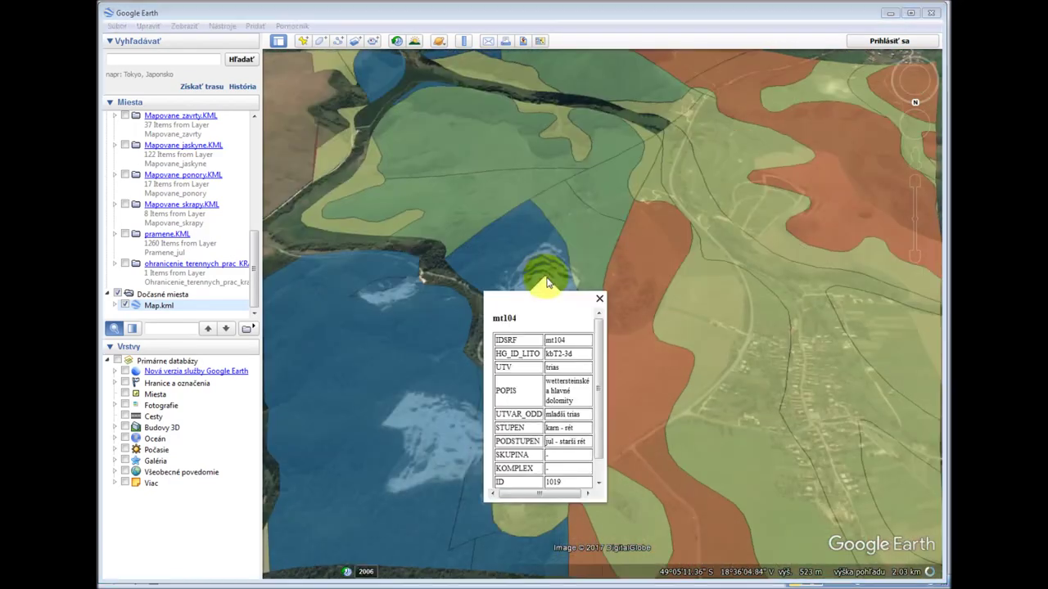
left_click(449, 452)
left_click(619, 408)
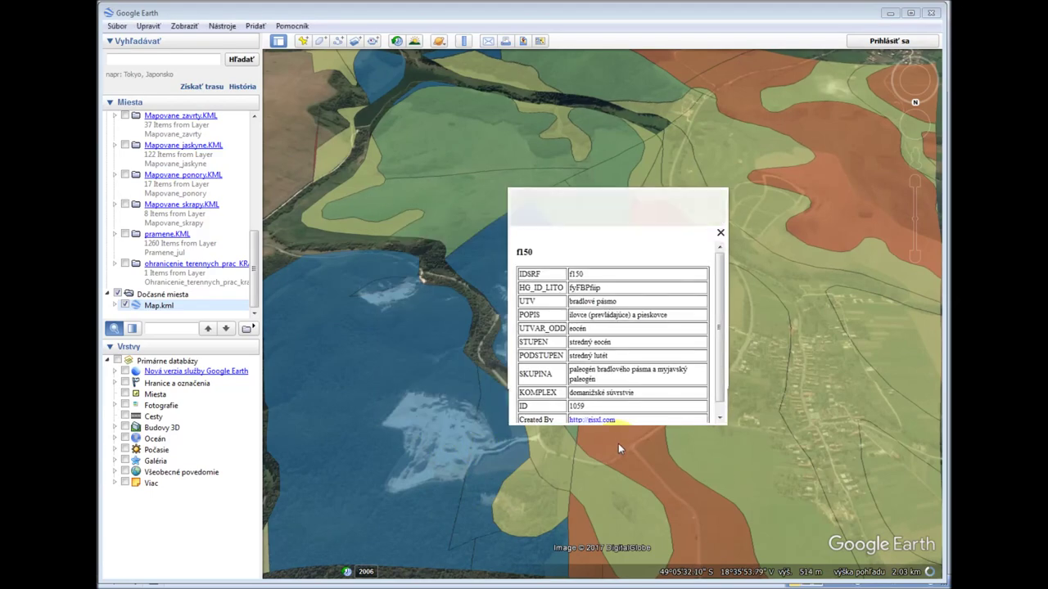
double_click(728, 242)
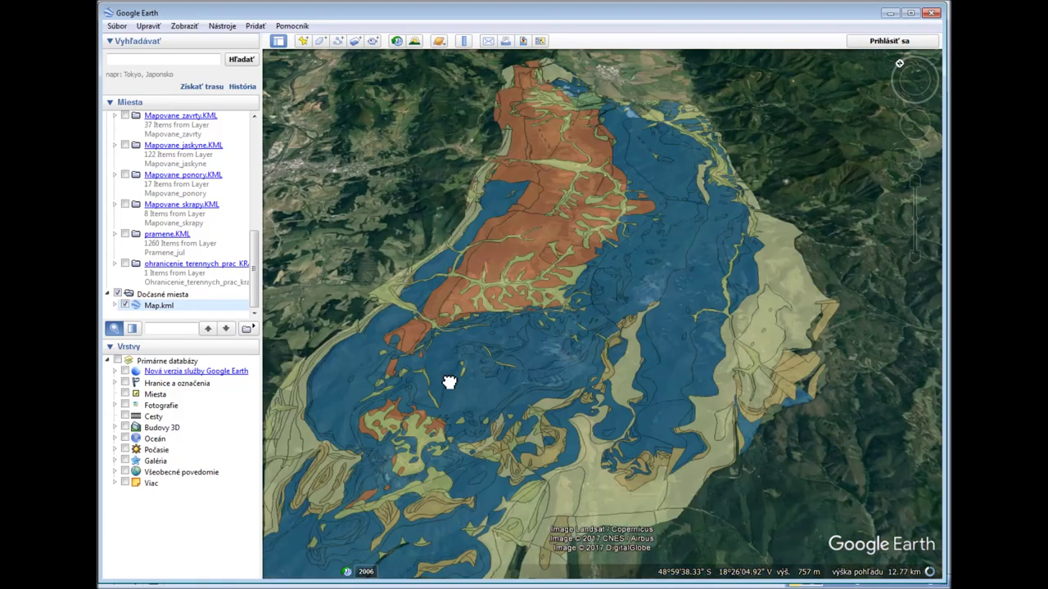
mouse_move(455, 393)
left_mouse_down()
mouse_move(483, 412)
mouse_move(480, 421)
left_mouse_up()
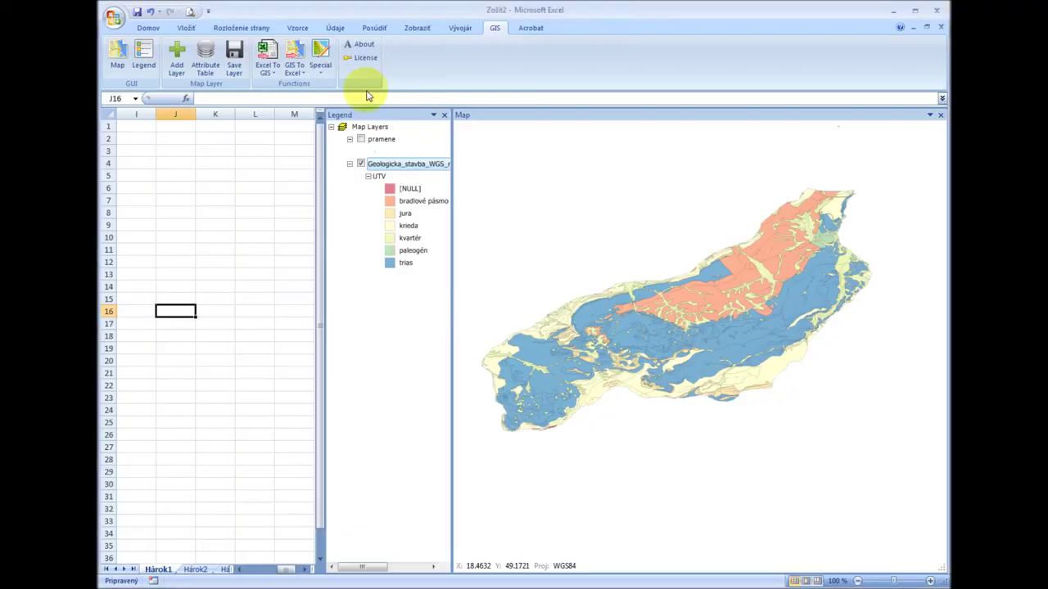
Style the pramene spring points as yellow-filled ellipse circles with red outlines
double_click(375, 154)
left_click(467, 298)
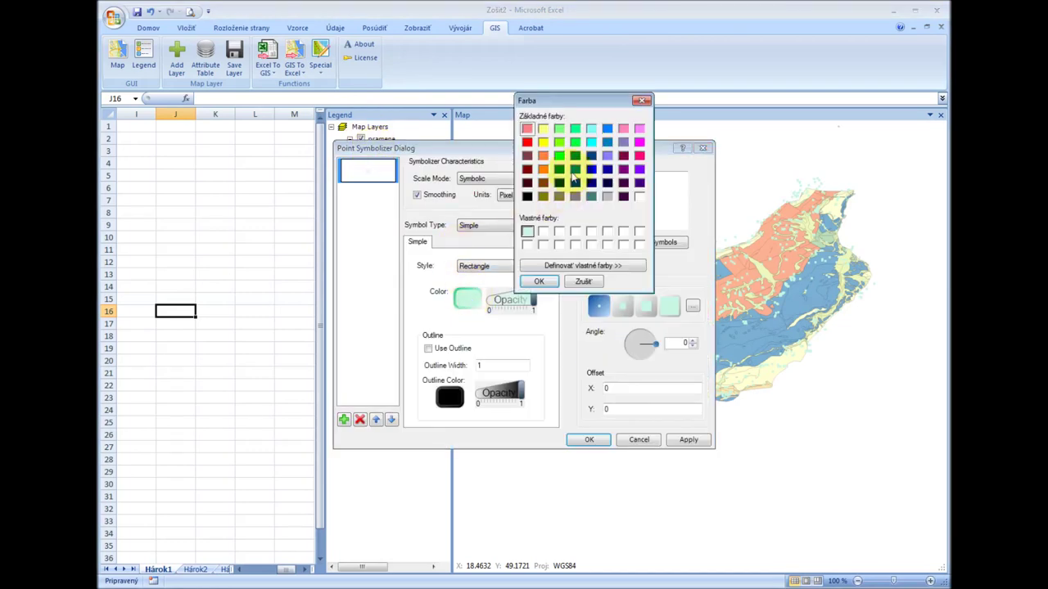
double_click(544, 142)
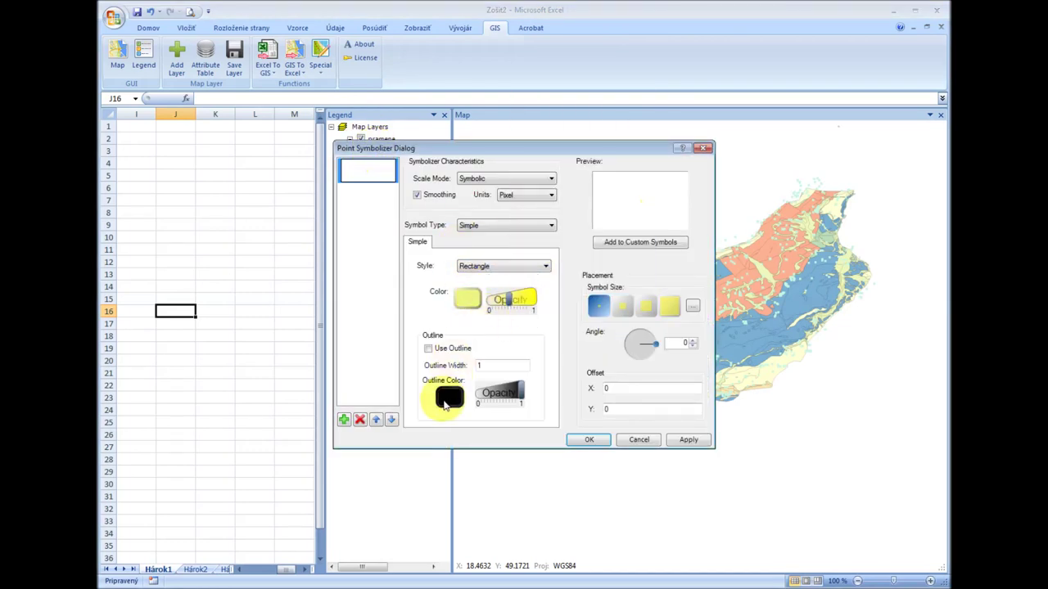
left_click(449, 397)
double_click(528, 144)
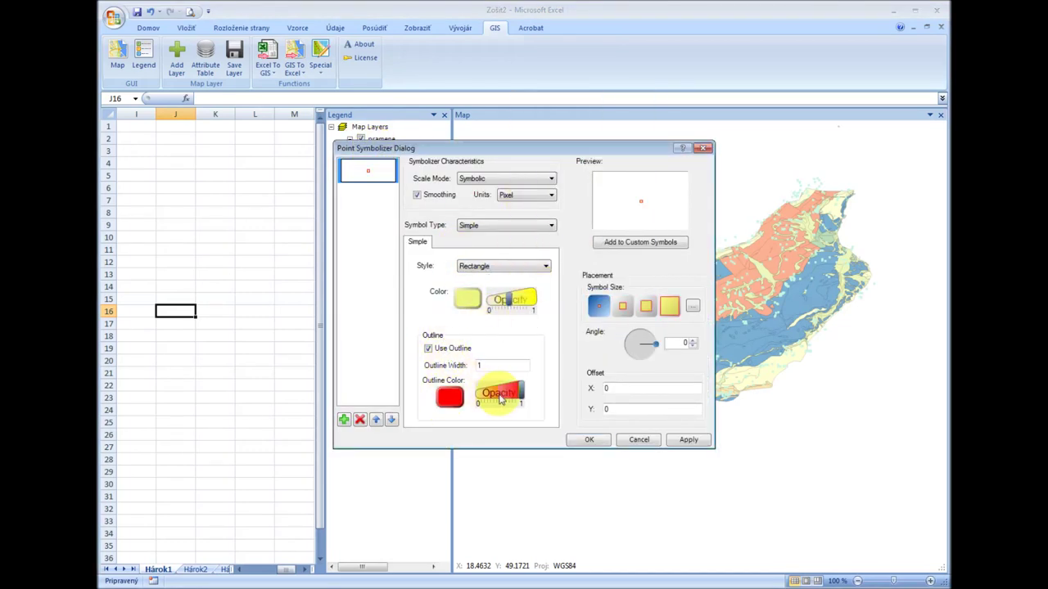
left_click(503, 266)
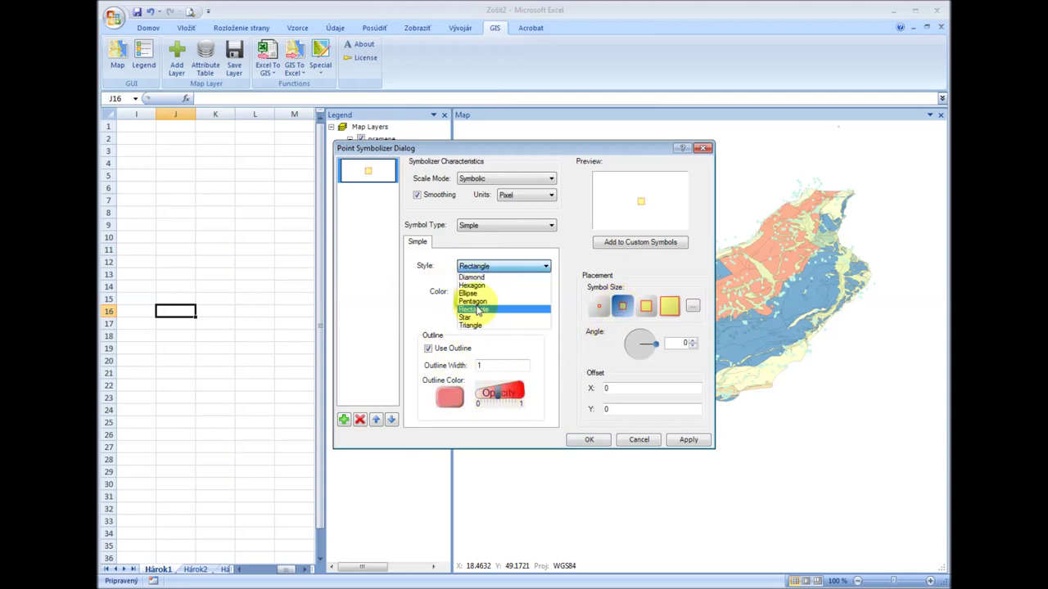
left_click(475, 293)
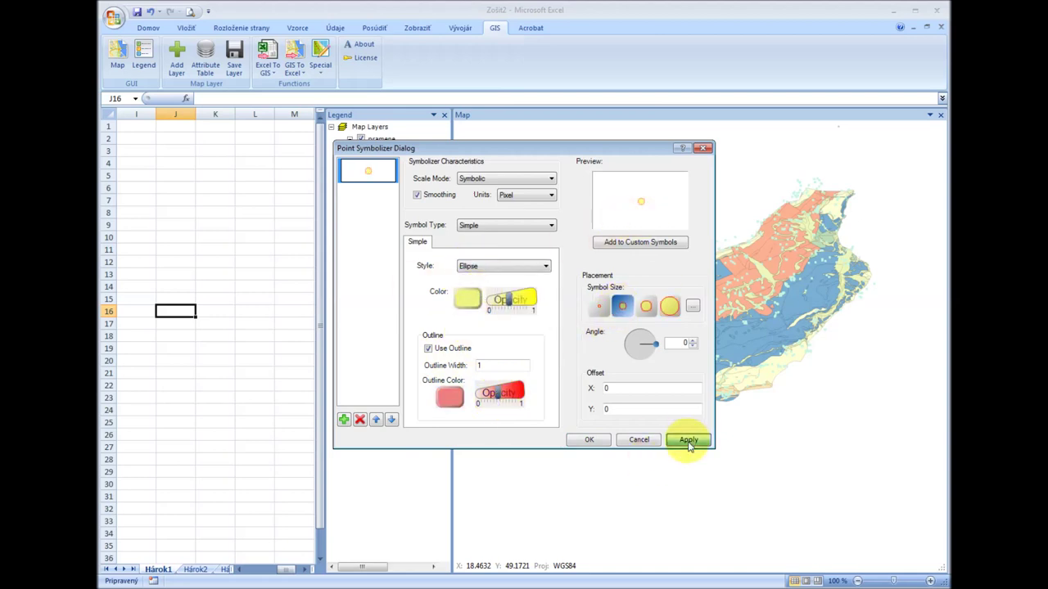
left_click(589, 439)
scroll(663, 298, "up", 5)
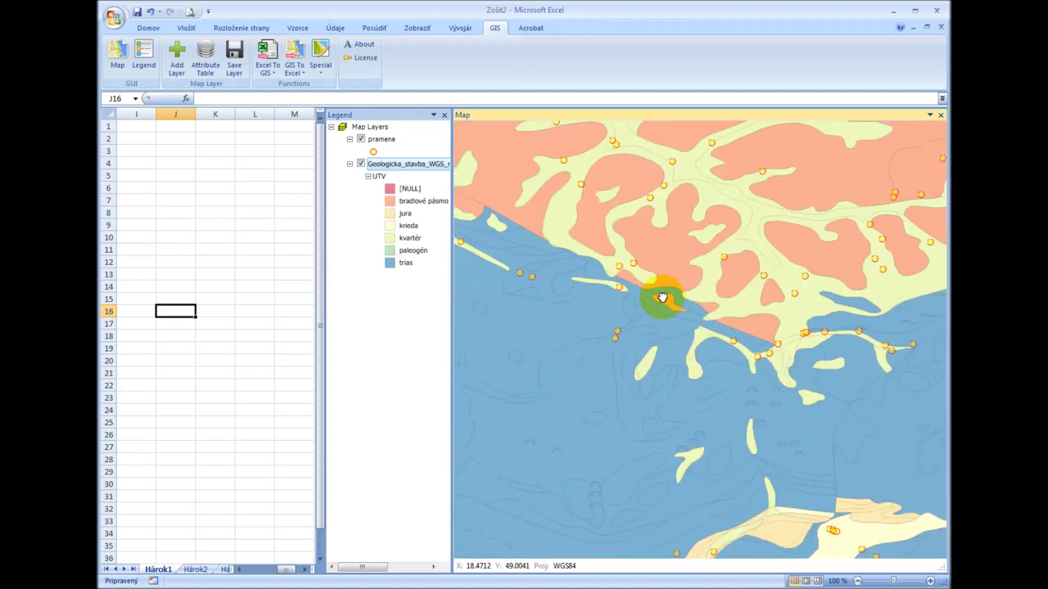
scroll(562, 362, "down", 3)
scroll(678, 284, "down", 2)
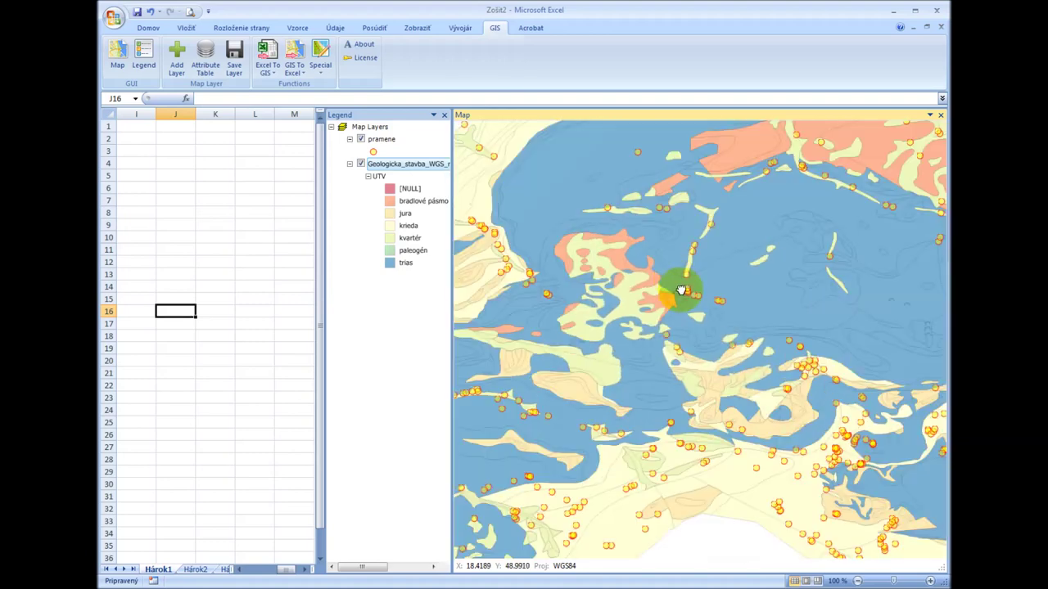
left_click(320, 59)
Select CartoDB_DarkMatter, CartoDB_Positron, Esri_WorldImagery and Esri_WorldTopoMap basemaps for the web map
left_click(346, 205)
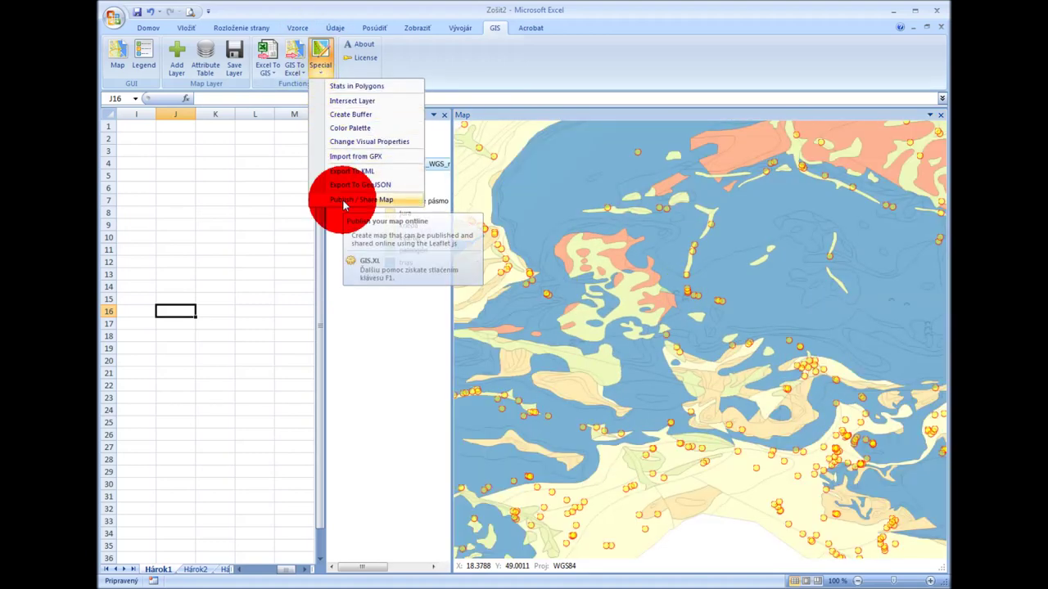
left_click(384, 222)
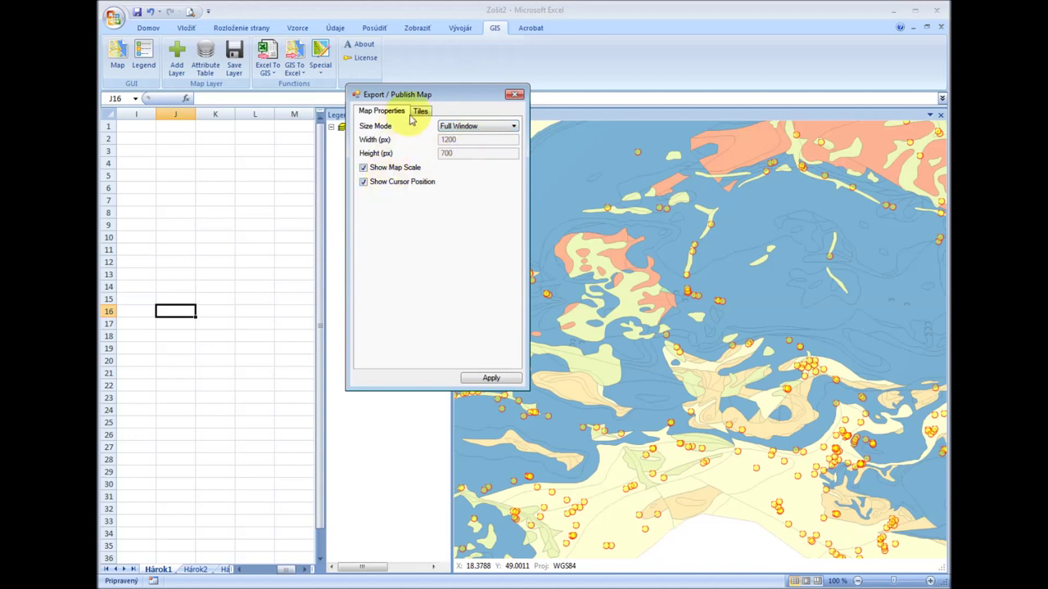
left_click(419, 112)
left_click(363, 145)
left_click(363, 134)
left_click(363, 186)
left_click(362, 186)
left_click(363, 217)
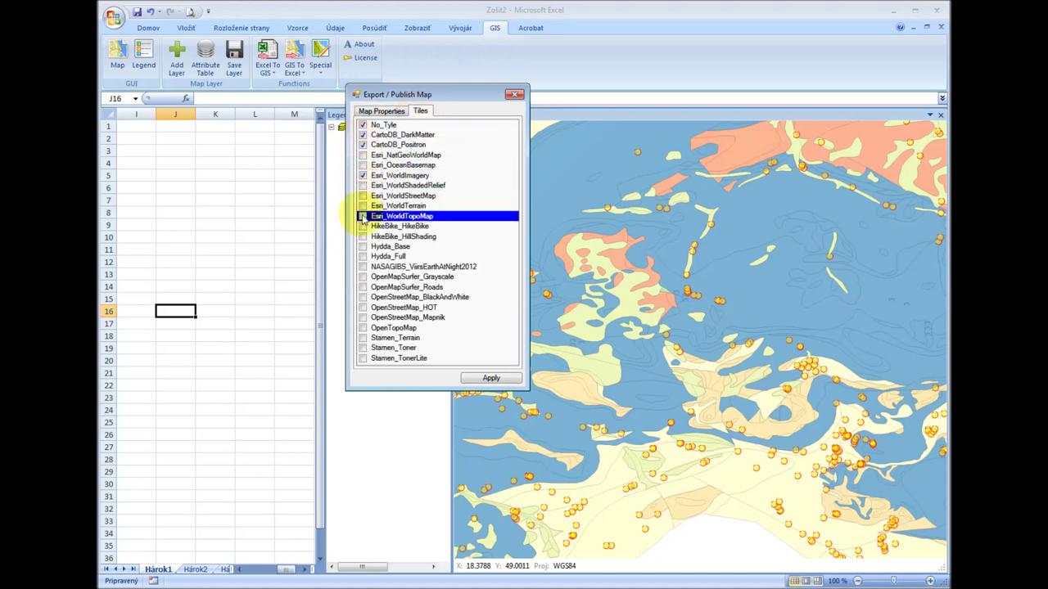
Save the web map as Map.html, replacing the existing file, and open it in the browser
left_click(491, 378)
left_click(638, 395)
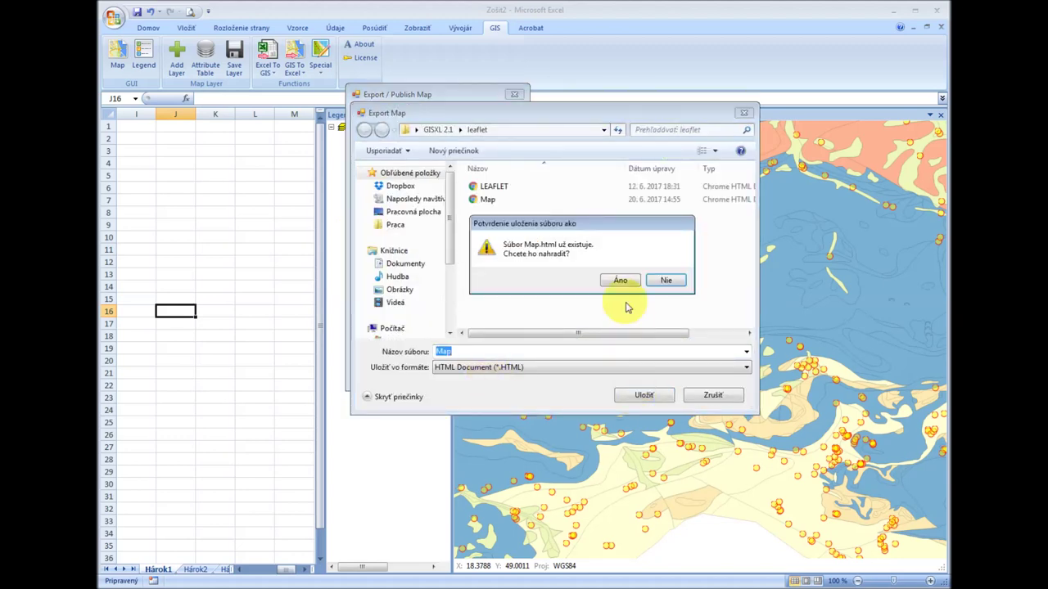
left_click(620, 282)
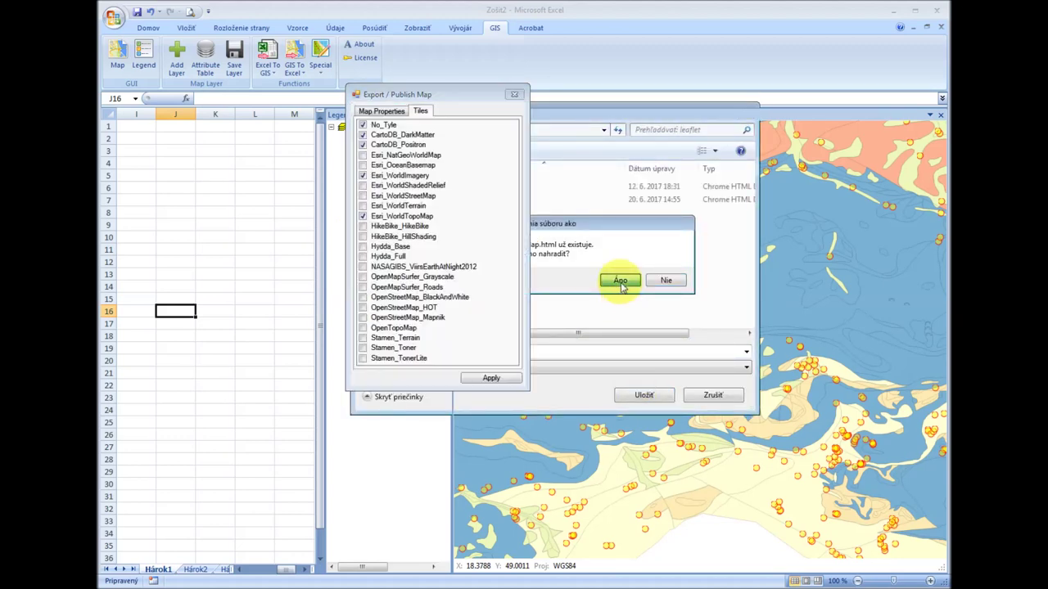
left_click(631, 318)
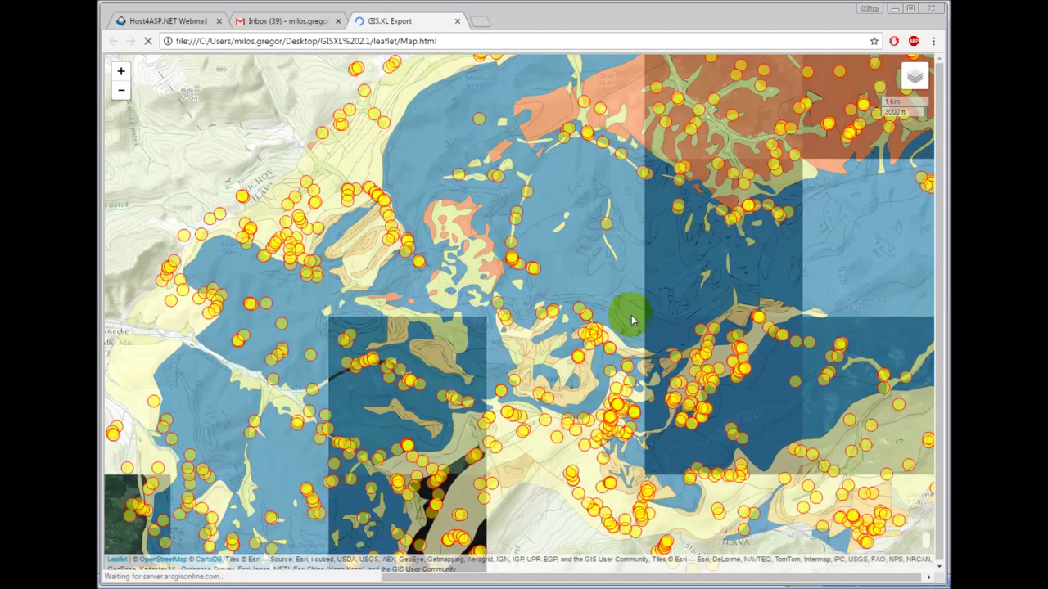
Pan and zoom around the geology map, then switch the basemap to No Tyle (Empty)
left_click(321, 280)
left_click_drag(322, 280, 530, 206)
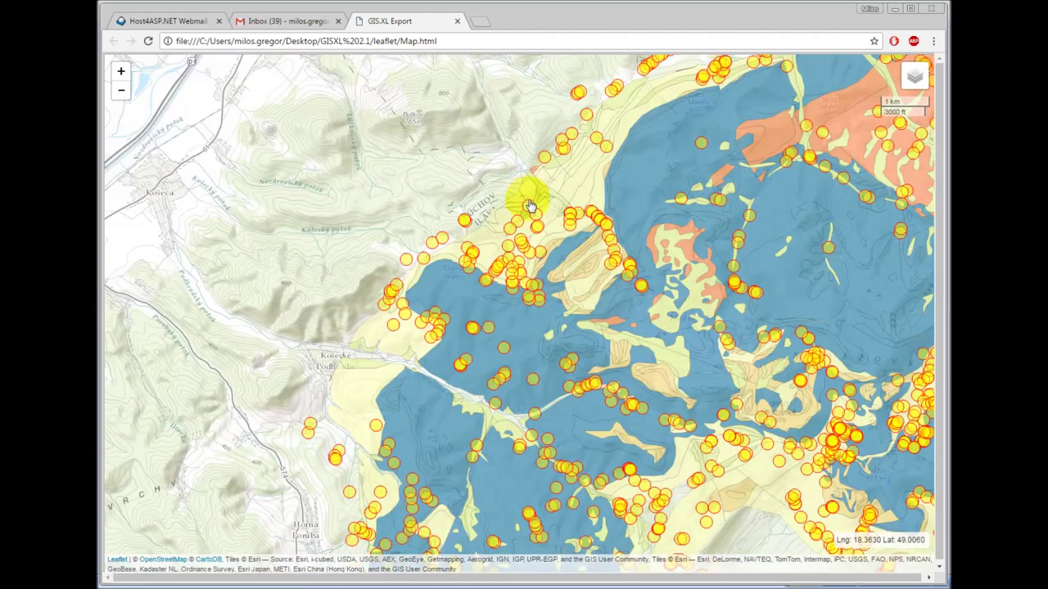
scroll(529, 206, "down", 2)
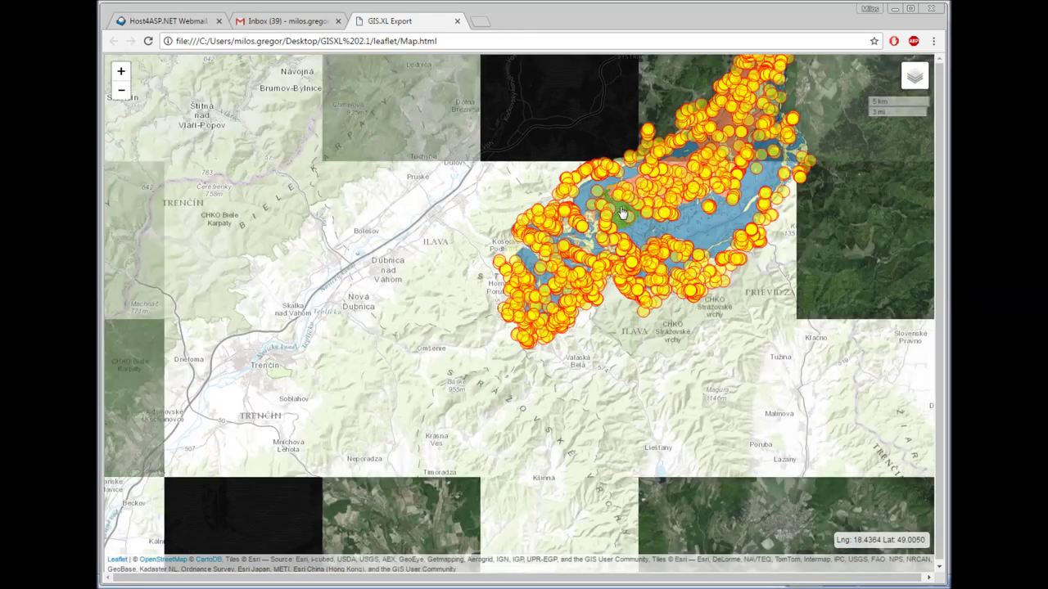
left_click_drag(643, 234, 553, 390)
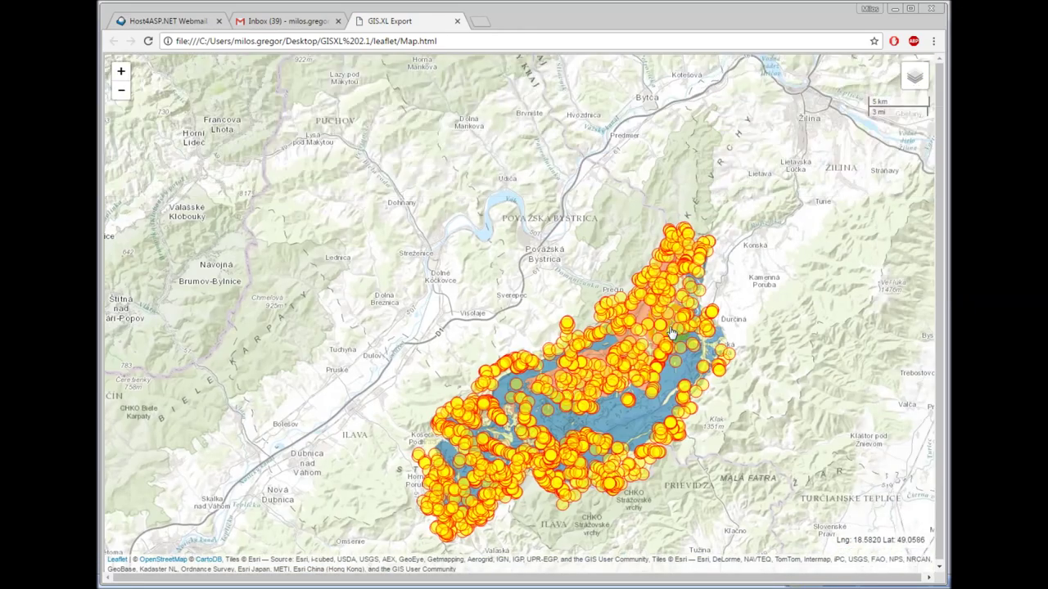
scroll(669, 335, "up", 1)
scroll(670, 335, "up", 1)
scroll(669, 335, "up", 2)
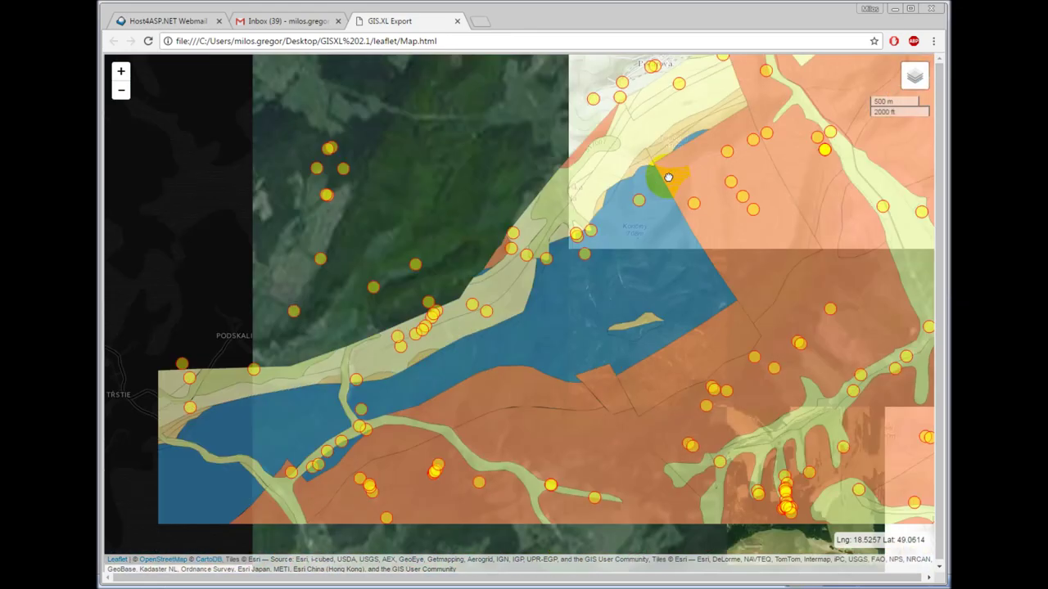
left_click_drag(685, 222, 882, 76)
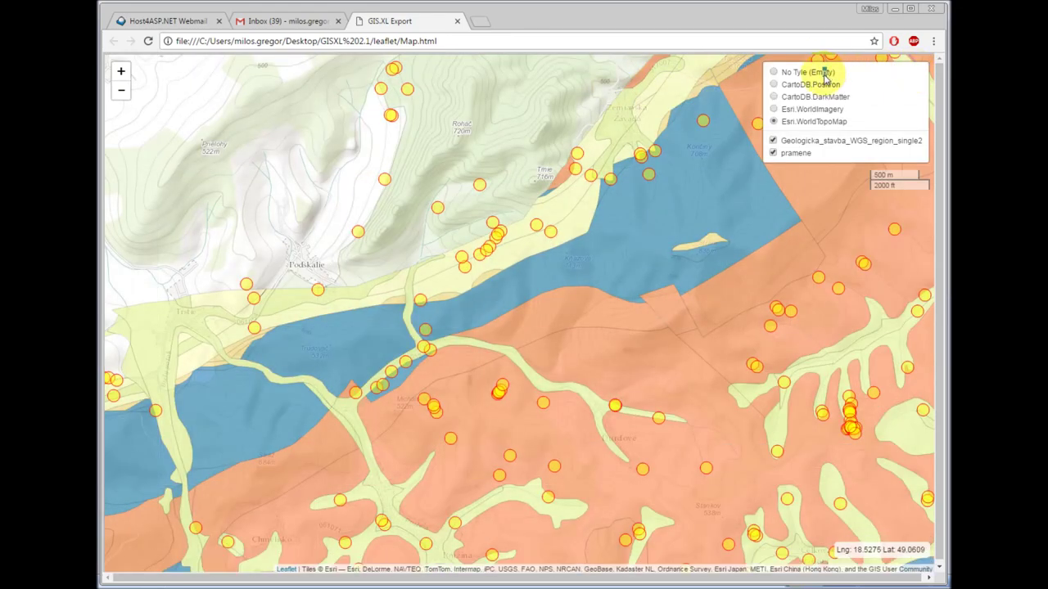
left_click(784, 72)
Move to a group of spring points and show the popup for spring P-59
left_click_drag(655, 238, 732, 190)
scroll(733, 190, "up", 1)
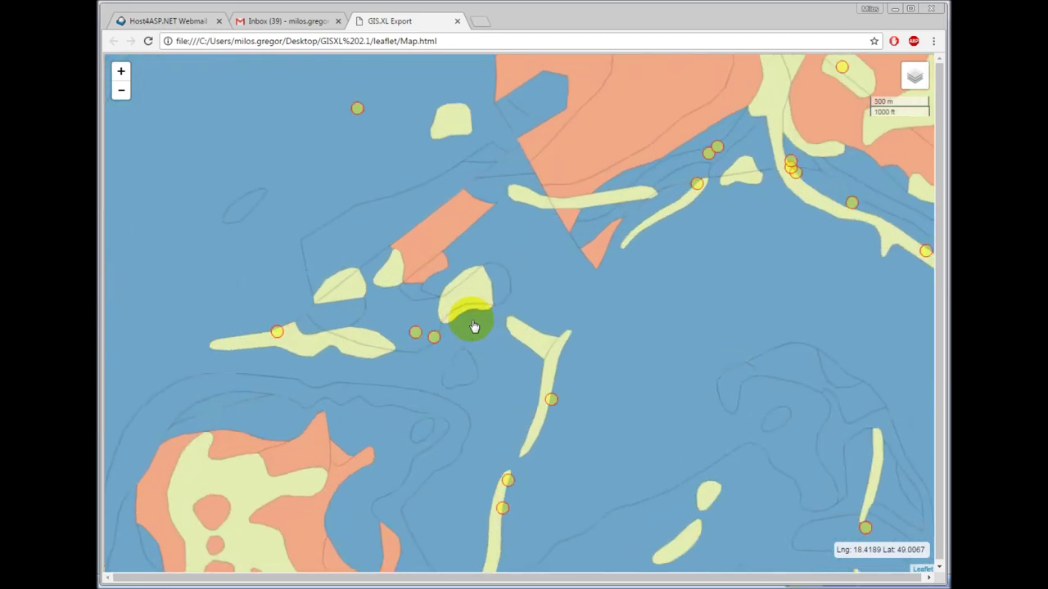
left_click_drag(474, 325, 713, 135)
left_click(533, 154)
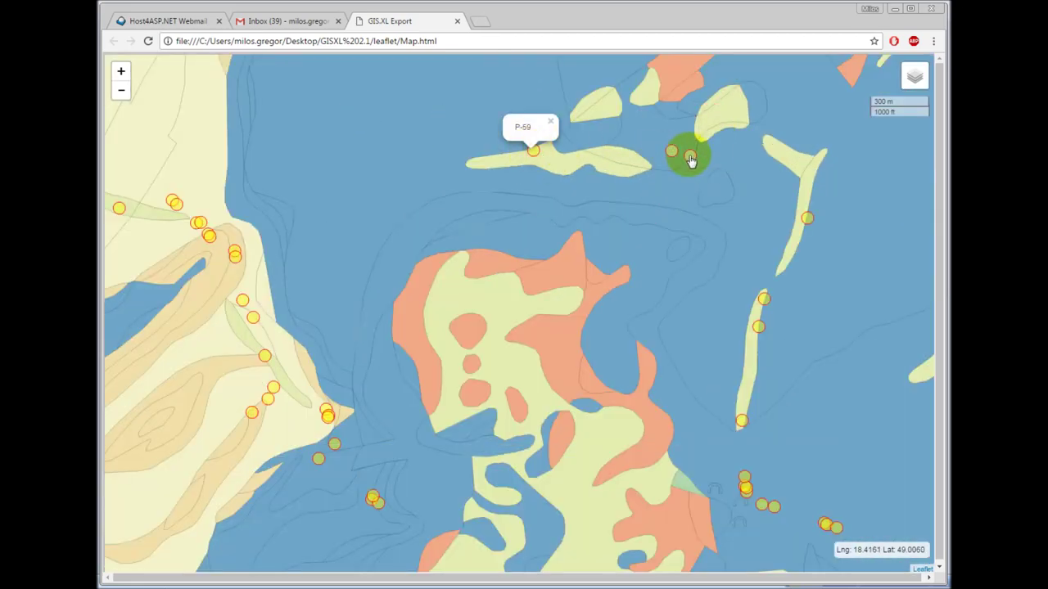
Hide the pramene spring markers layer in the layer control
scroll(701, 166, "down", 2)
scroll(737, 168, "down", 1)
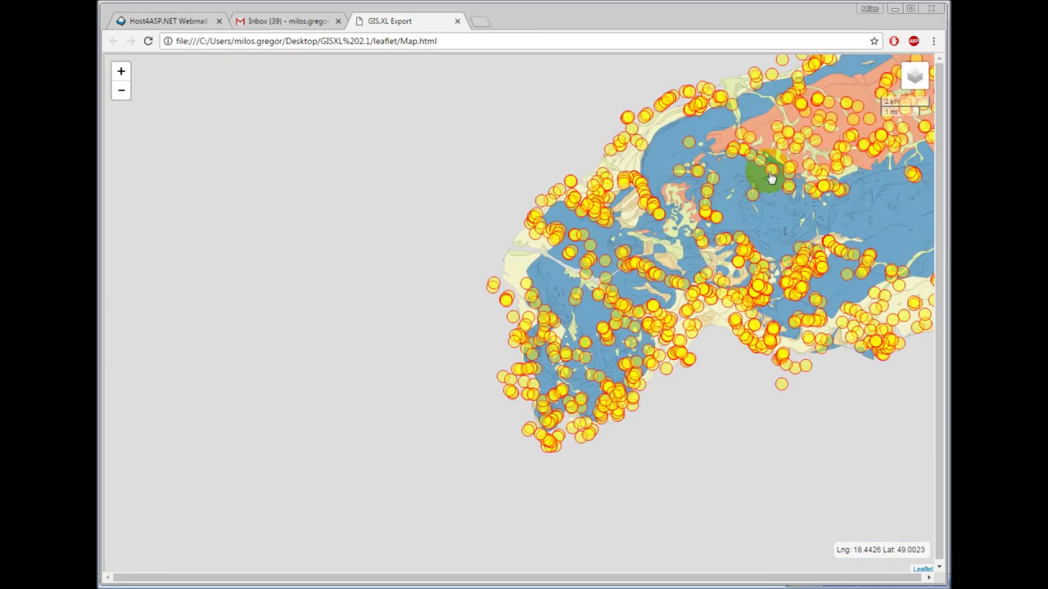
left_click(792, 156)
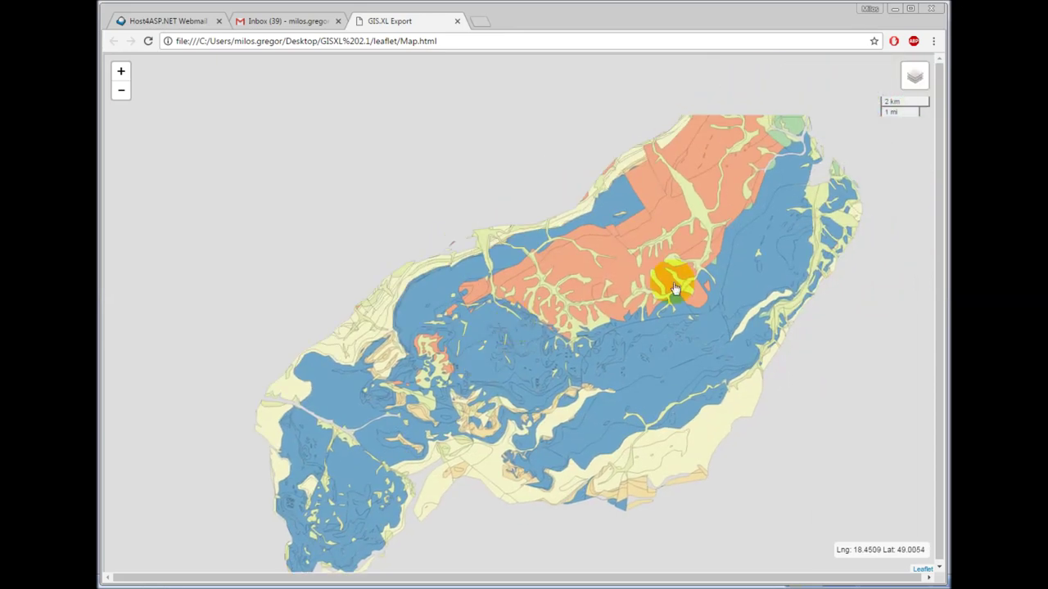
scroll(674, 276, "up", 2)
scroll(676, 283, "down", 2)
Toggle the geology layer off, then switch the basemap to CartoDB Positron and then DarkMatter
left_click(795, 141)
left_click(798, 146)
left_click(798, 144)
left_click(774, 84)
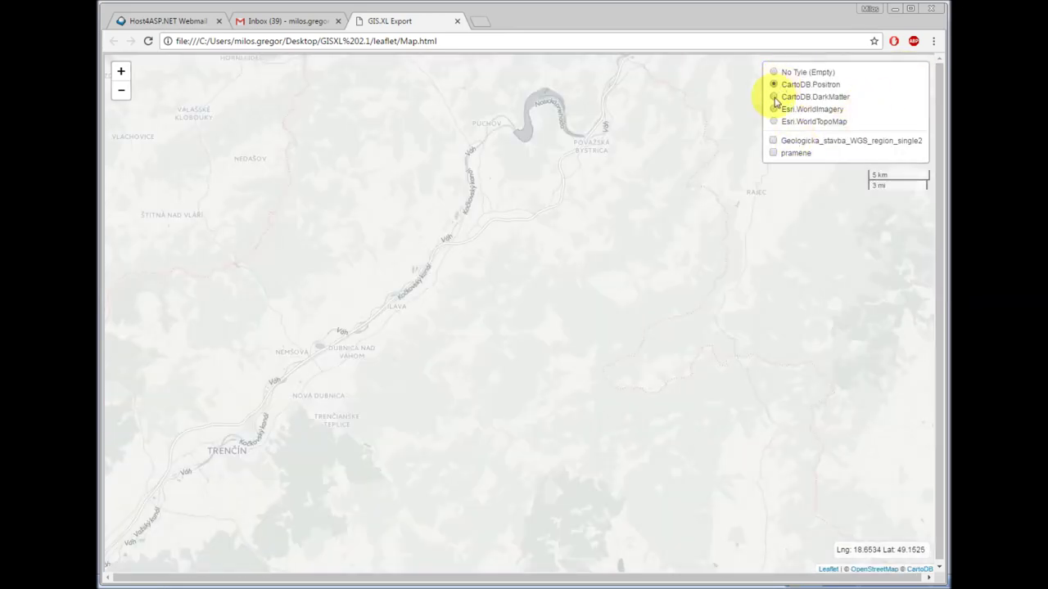
left_click(773, 97)
Turn the Geologicka geology layer and the pramene spring markers back on
left_click(772, 153)
left_click(772, 153)
left_click(773, 141)
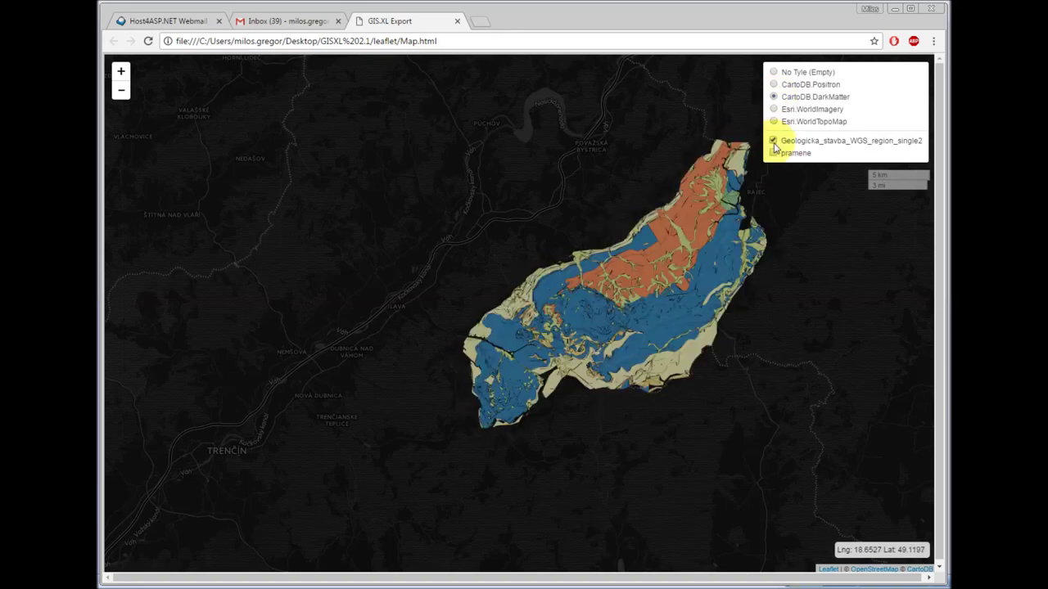
left_click(772, 153)
Switch to the Esri WorldImagery basemap and explore the geology map at closer zoom
left_click(774, 109)
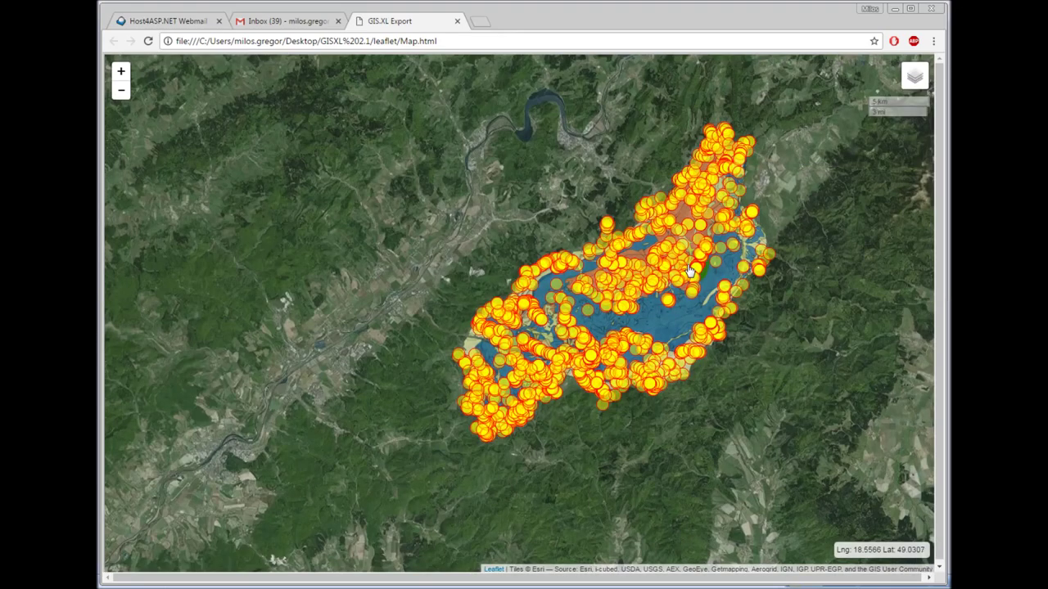
scroll(723, 410, "up", 2)
scroll(724, 411, "up", 2)
left_click_drag(723, 411, 608, 455)
scroll(445, 335, "down", 2)
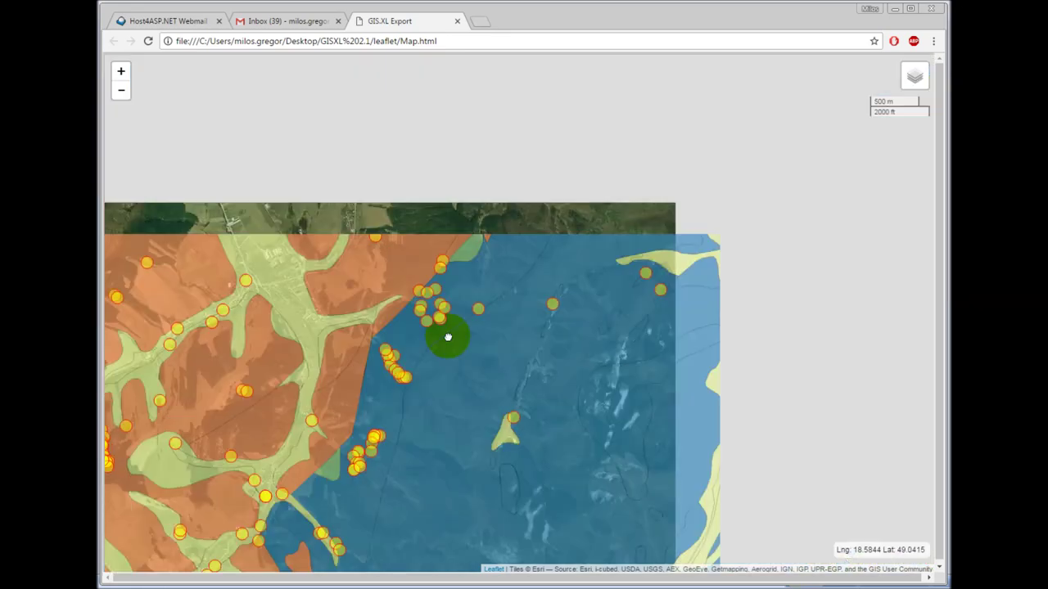
scroll(697, 257, "up", 2)
left_click_drag(696, 257, 707, 337)
scroll(707, 337, "up", 1)
scroll(500, 335, "up", 1)
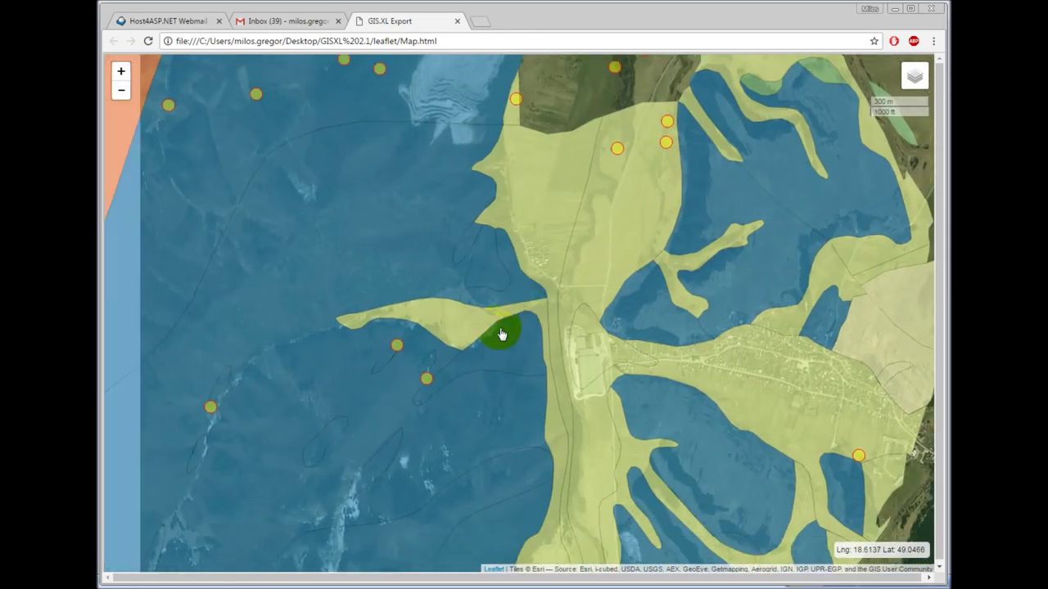
scroll(503, 335, "up", 1)
Cycle through Positron, WorldImagery and WorldTopoMap basemaps, then turn off the spring markers
mouse_move(914, 76)
left_click(784, 86)
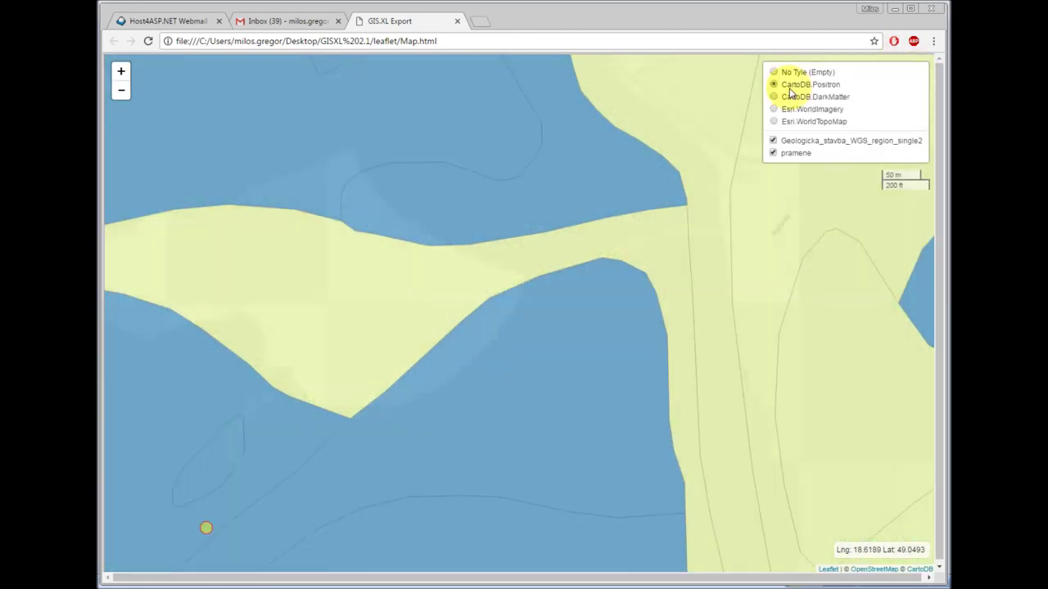
left_click(790, 109)
left_click(790, 122)
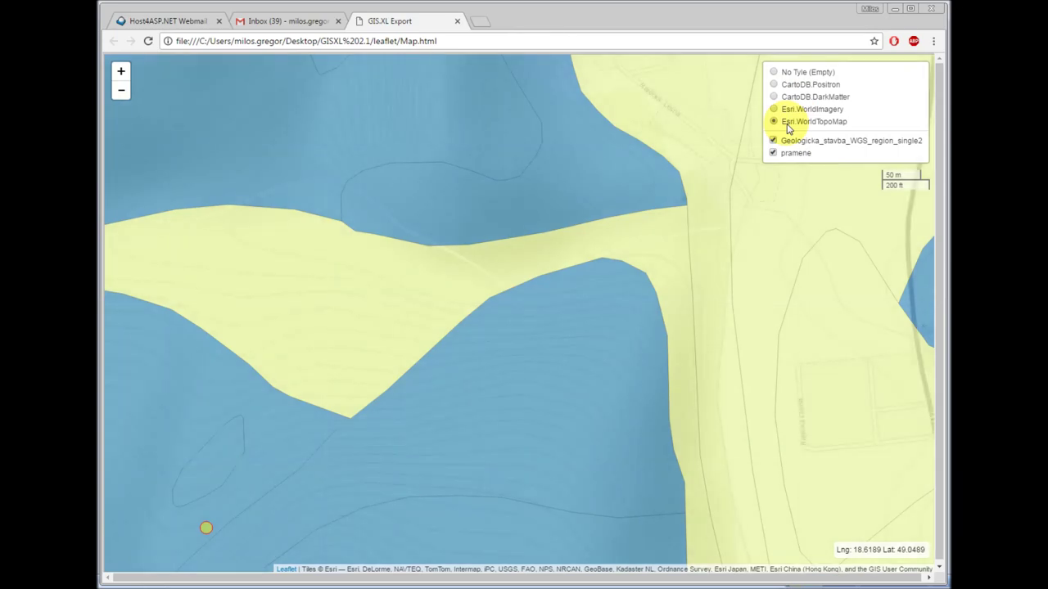
left_click_drag(597, 513, 635, 70)
scroll(434, 330, "down", 1)
left_click_drag(496, 327, 643, 194)
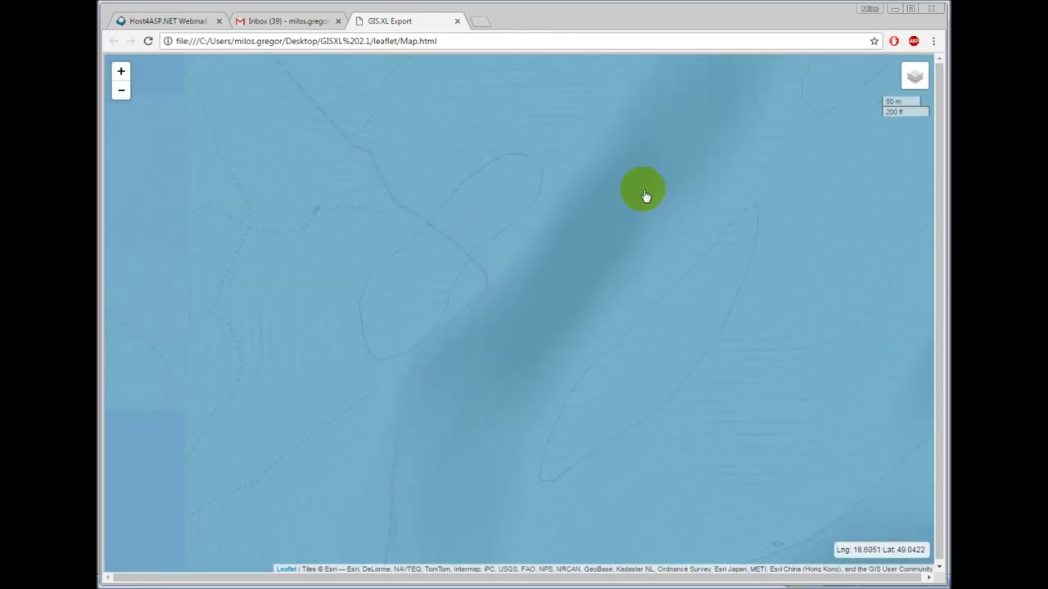
scroll(645, 199, "down", 2)
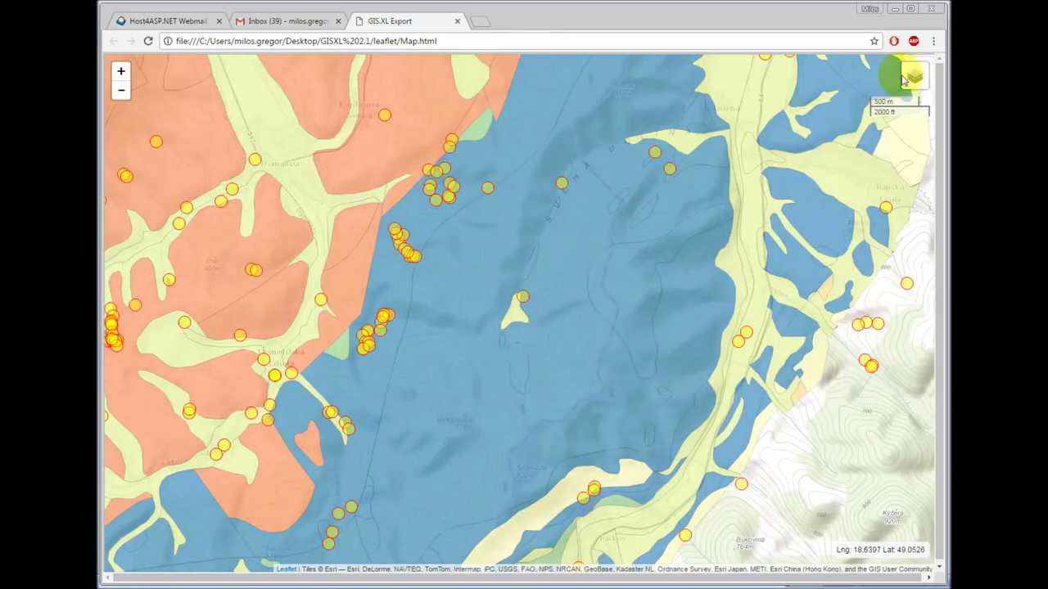
left_click(785, 153)
mouse_move(604, 234)
left_mouse_down()
mouse_move(499, 305)
mouse_move(603, 215)
mouse_move(580, 322)
left_mouse_up()
Close the Export / Publish Map dialog in Excel and select cell J8
scroll(581, 323, "down", 1)
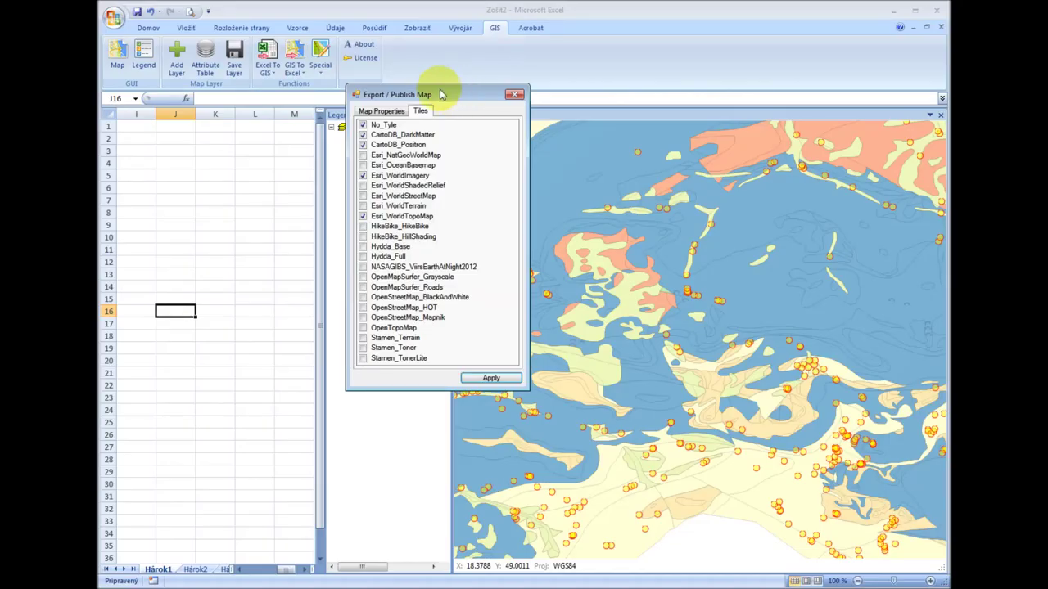
left_click(514, 94)
left_click(191, 212)
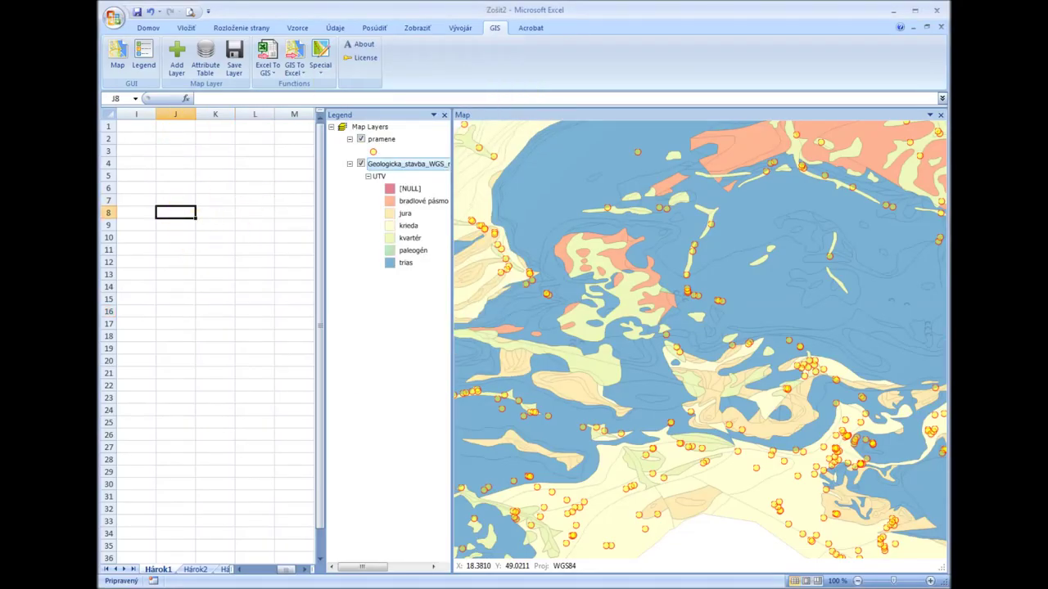